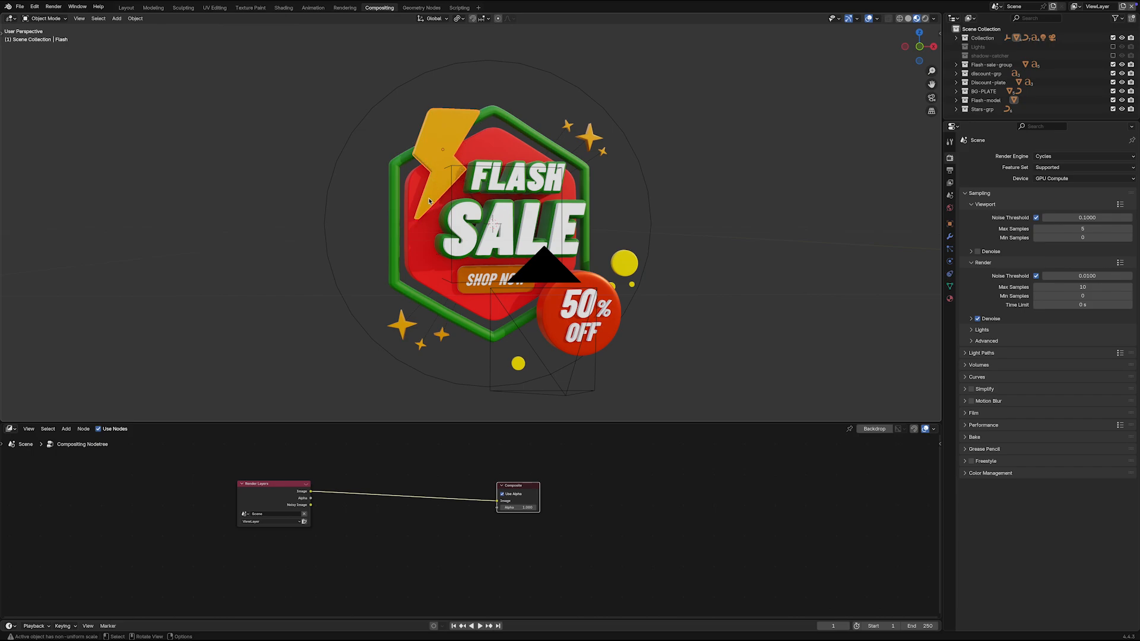
Step: Render the flash sale scene as a still image
middle_click_drag(434, 188, 559, 164)
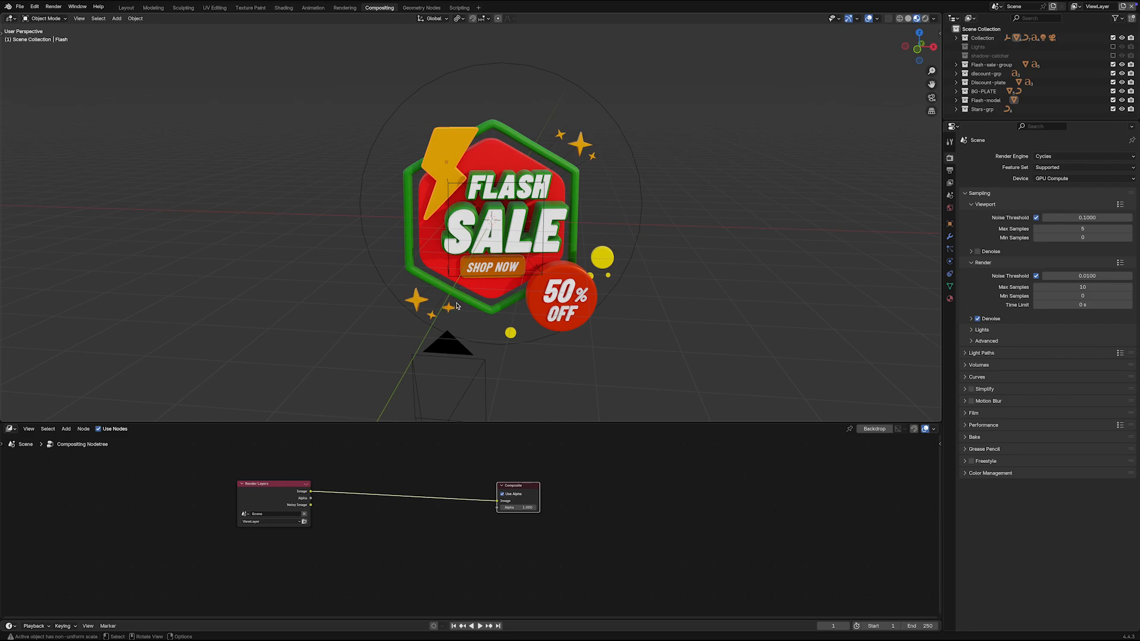
middle_click_drag(456, 306, 496, 296)
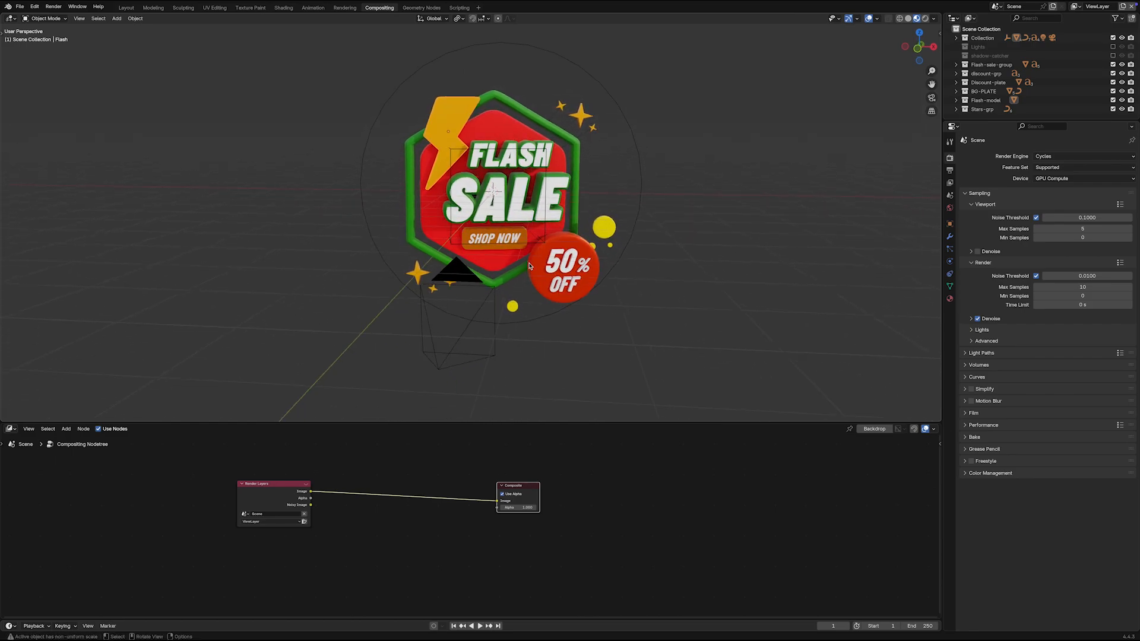
left_click(53, 6)
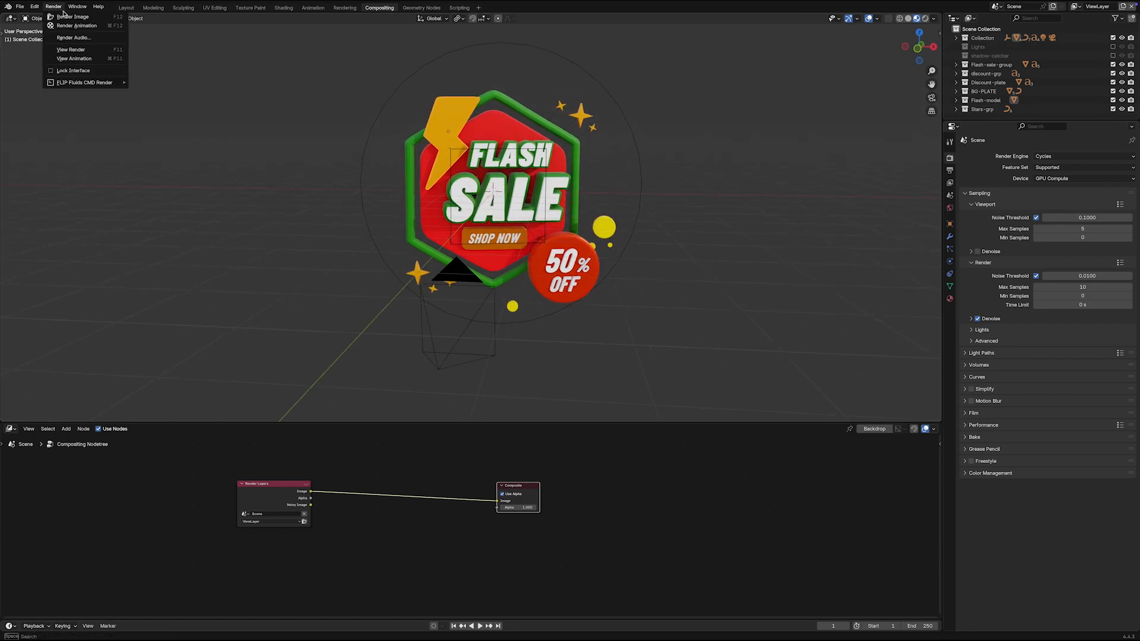
left_click(64, 17)
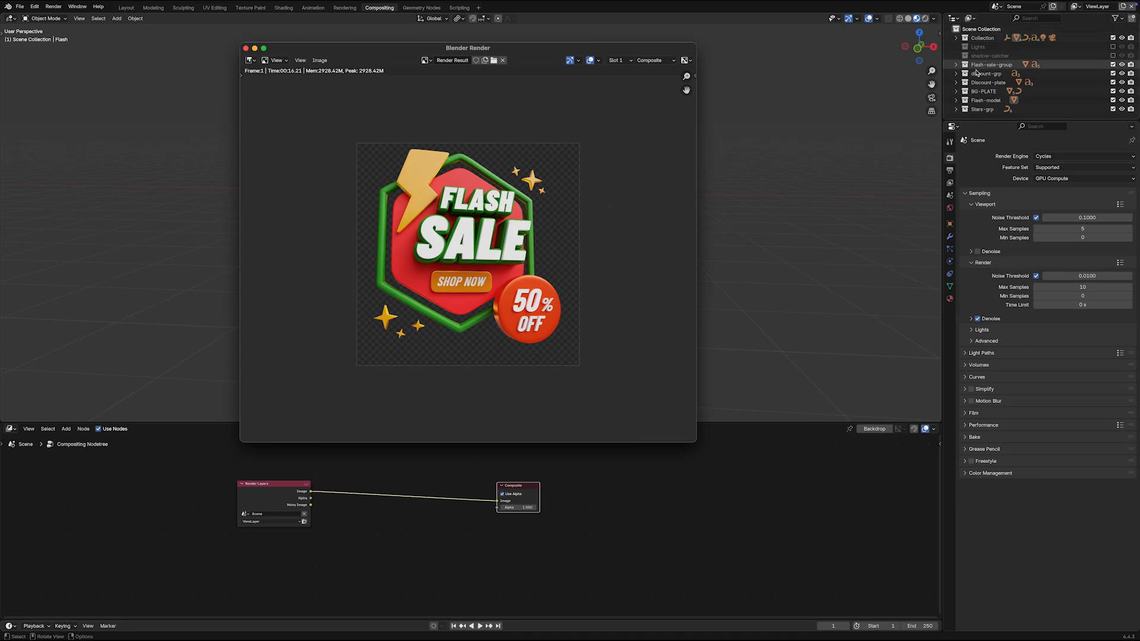
Step: Enlarge the Outliner area and close the render result window
left_click_drag(983, 121, 983, 185)
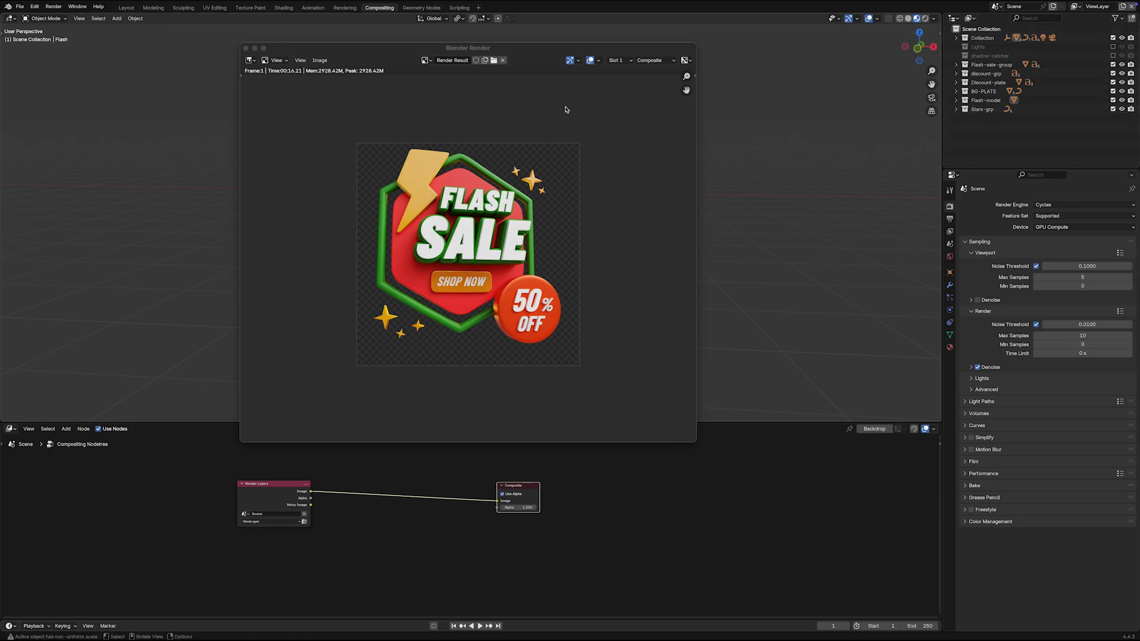
left_click_drag(307, 54, 300, 48)
left_click(239, 42)
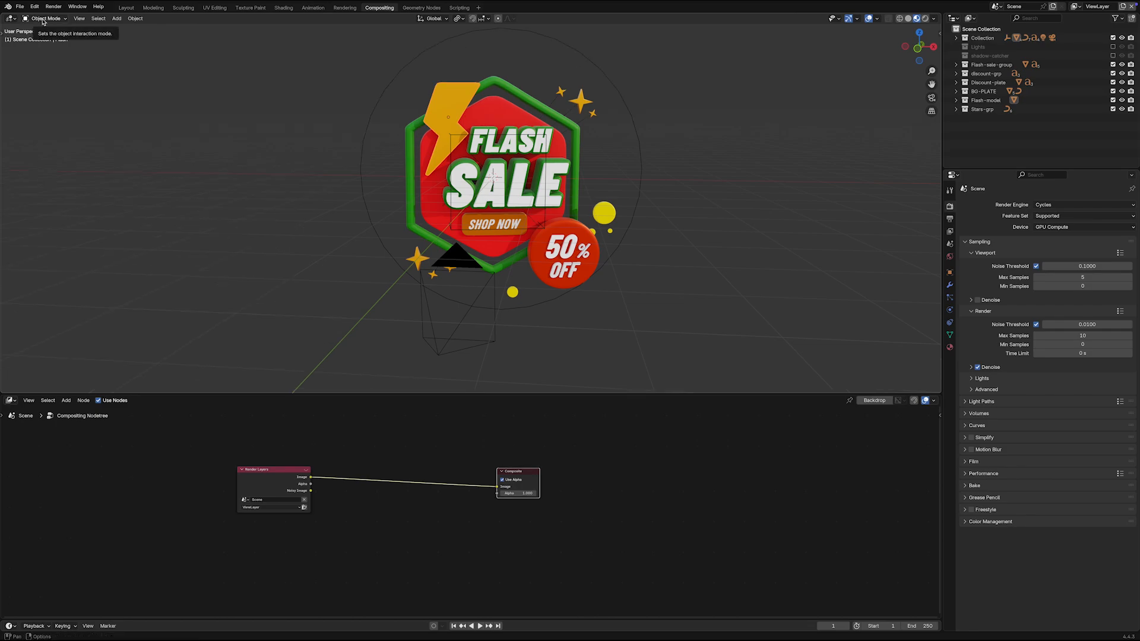
Step: Change the 3D viewport into an Image Editor and give the compositor below it more height
left_click(13, 19)
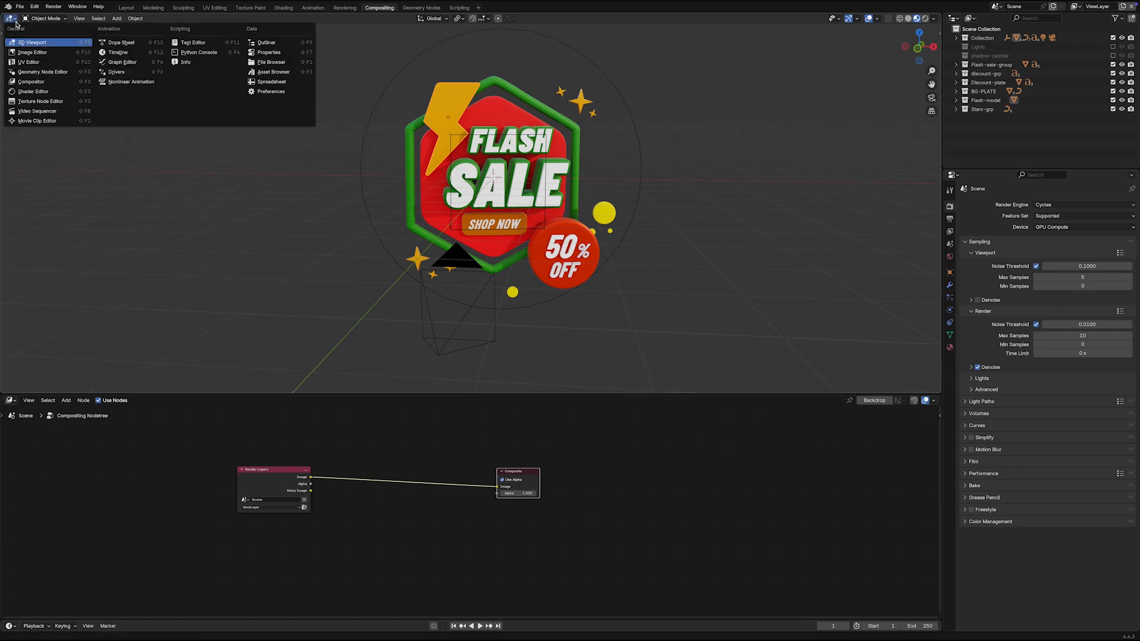
left_click(33, 53)
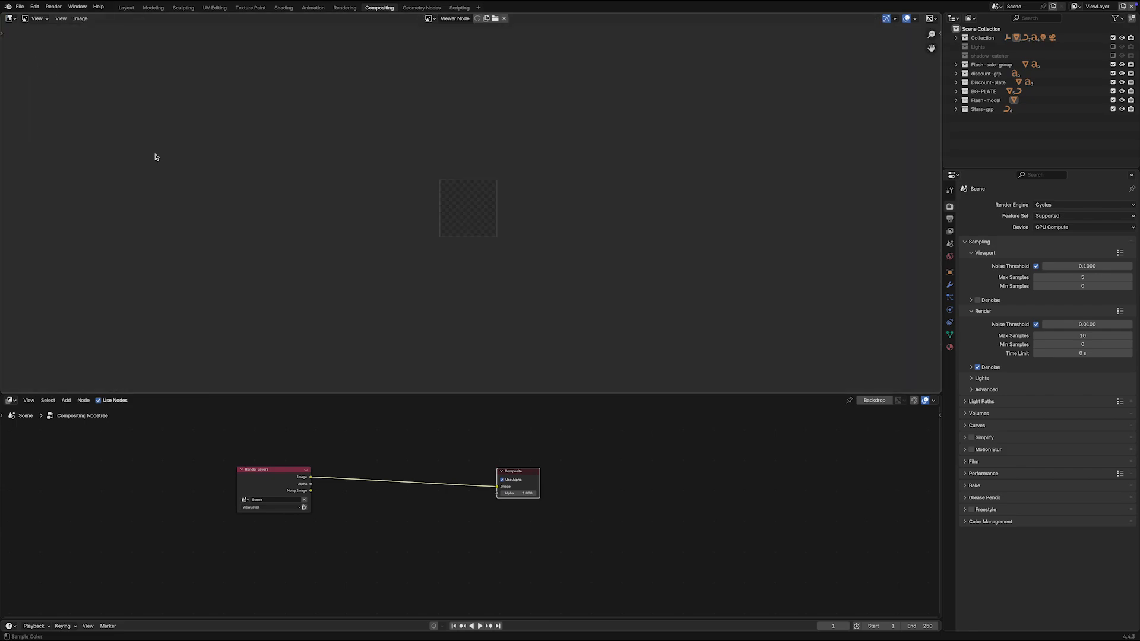
left_click_drag(421, 395, 451, 298)
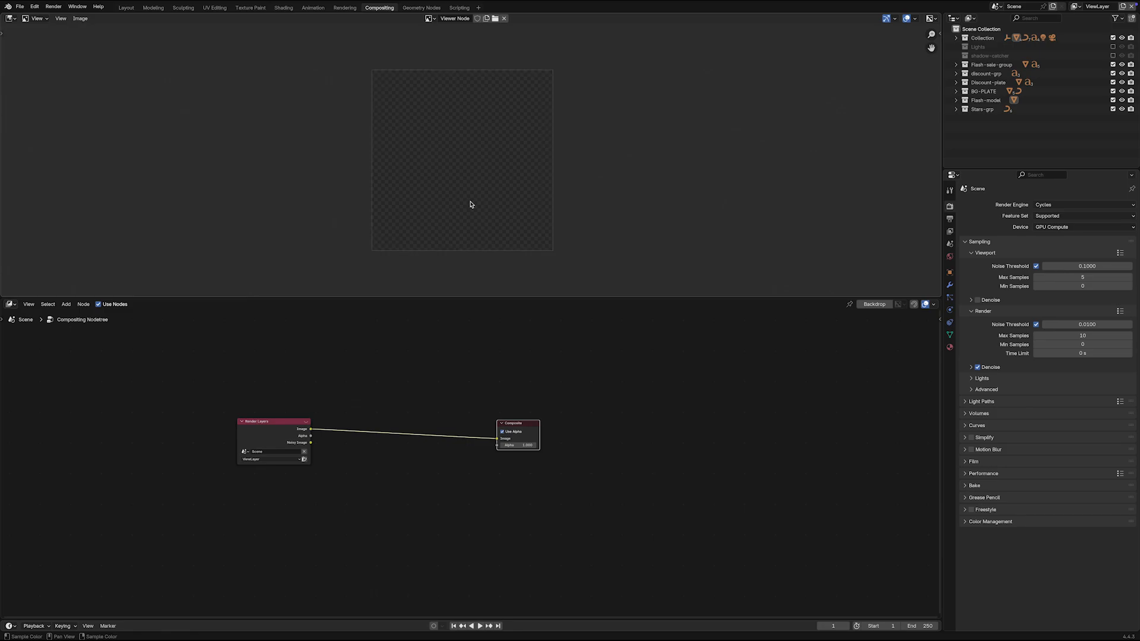
scroll(471, 204, "up", 1)
middle_click_drag(466, 205, 458, 201)
Step: Reposition the Render Layers and Composite nodes so there is more room between them
left_click_drag(307, 430, 312, 426)
left_click_drag(523, 427, 559, 423)
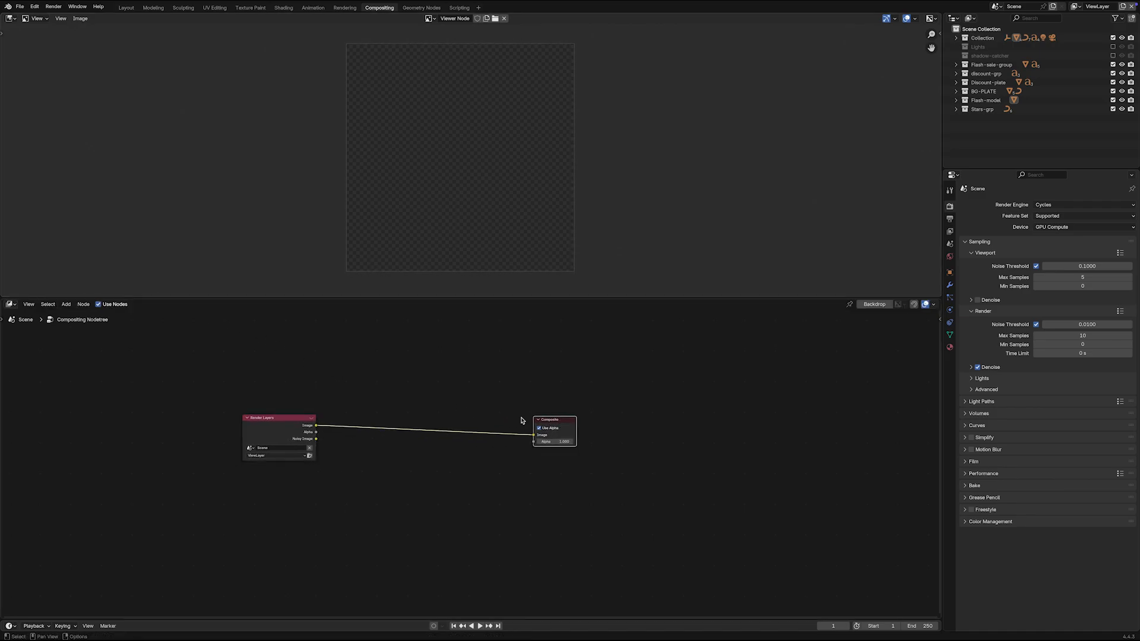
left_click_drag(304, 419, 303, 423)
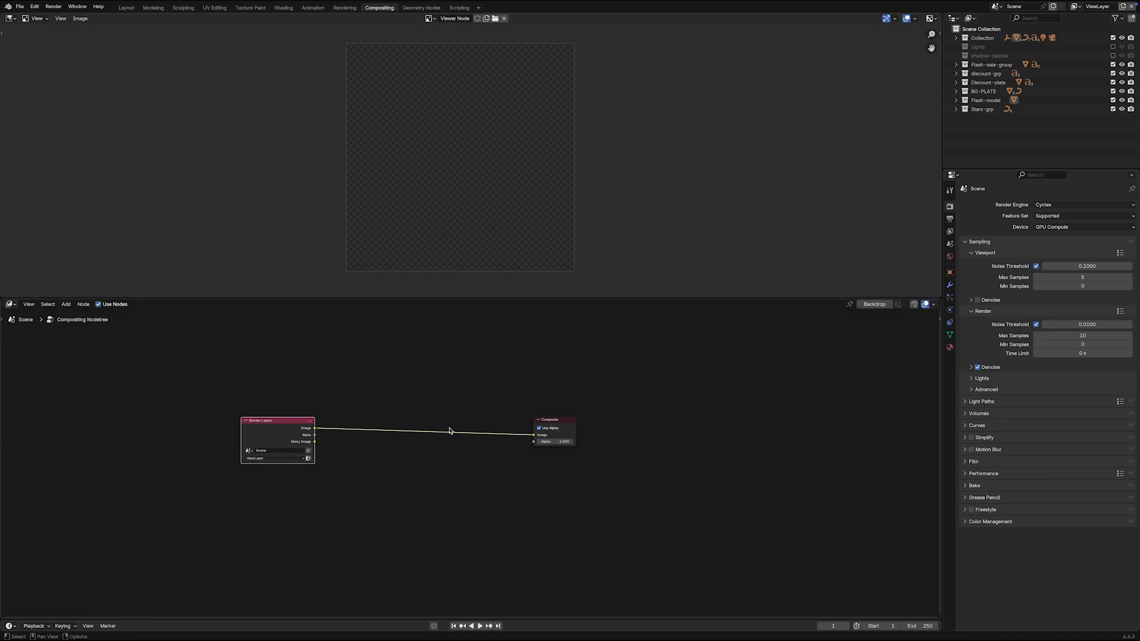
middle_click_drag(378, 407, 374, 389)
left_click(290, 425)
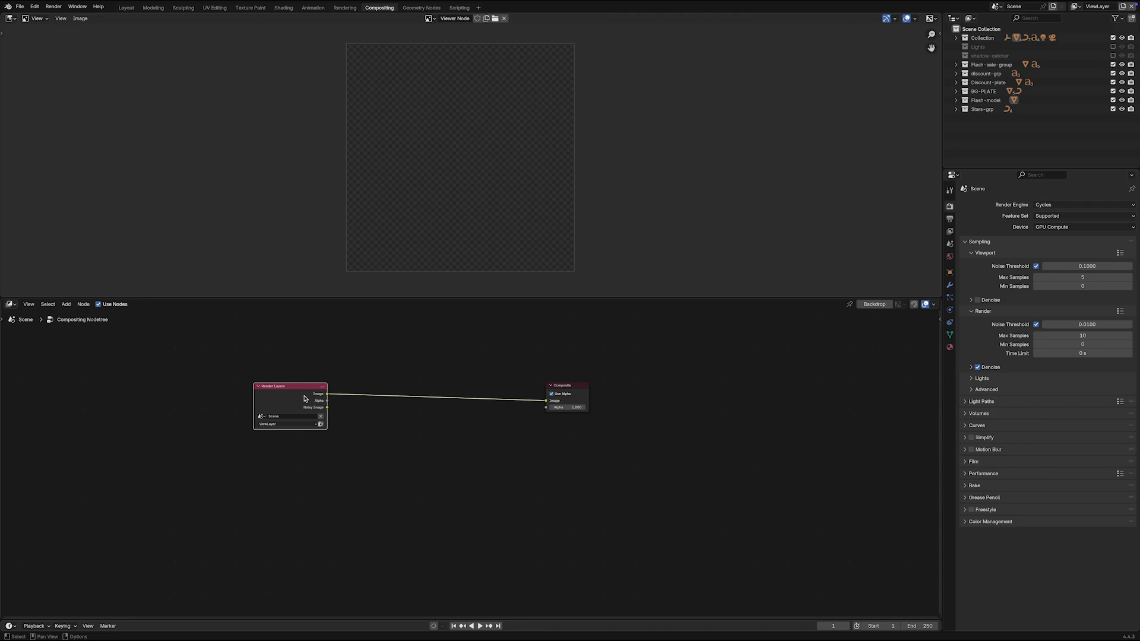
Step: Attach a Viewer node to the Render Layers image output, place it above the existing link and enable its Use Alpha option
left_click(305, 399, "ctrl+shift")
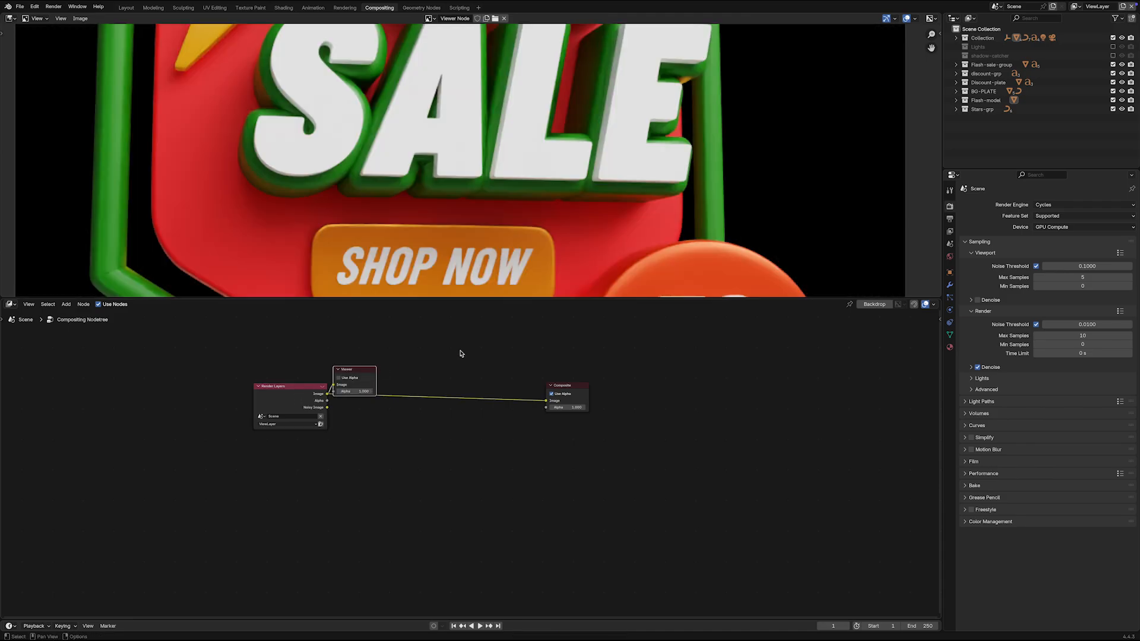
left_click_drag(341, 378, 442, 351)
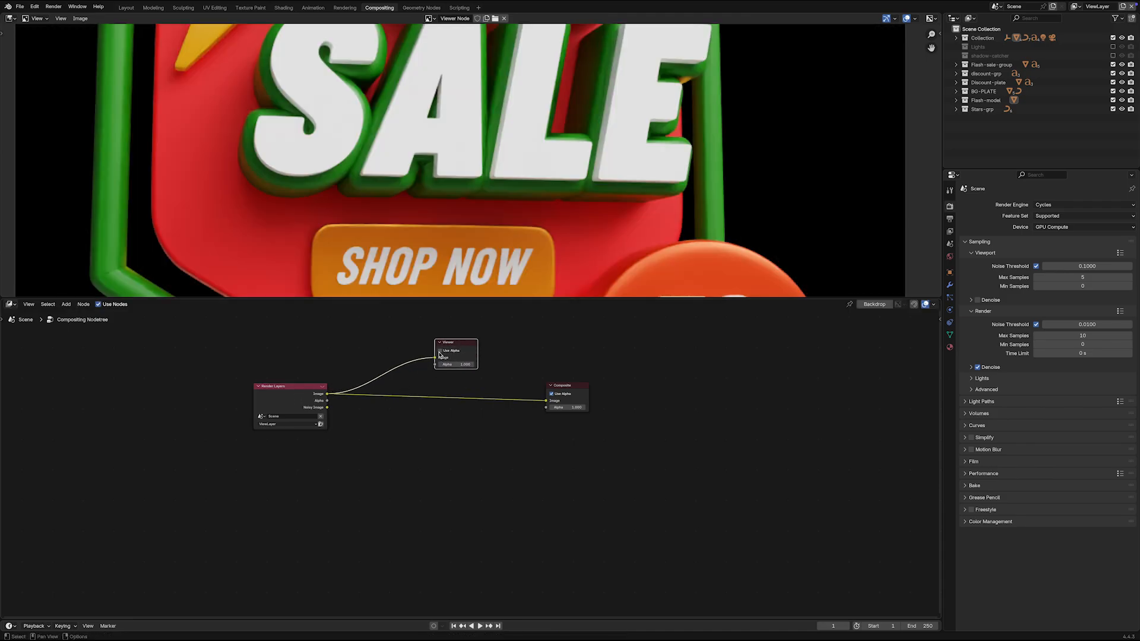
left_click(440, 351)
scroll(483, 185, "down", 7)
middle_click_drag(482, 186, 475, 200)
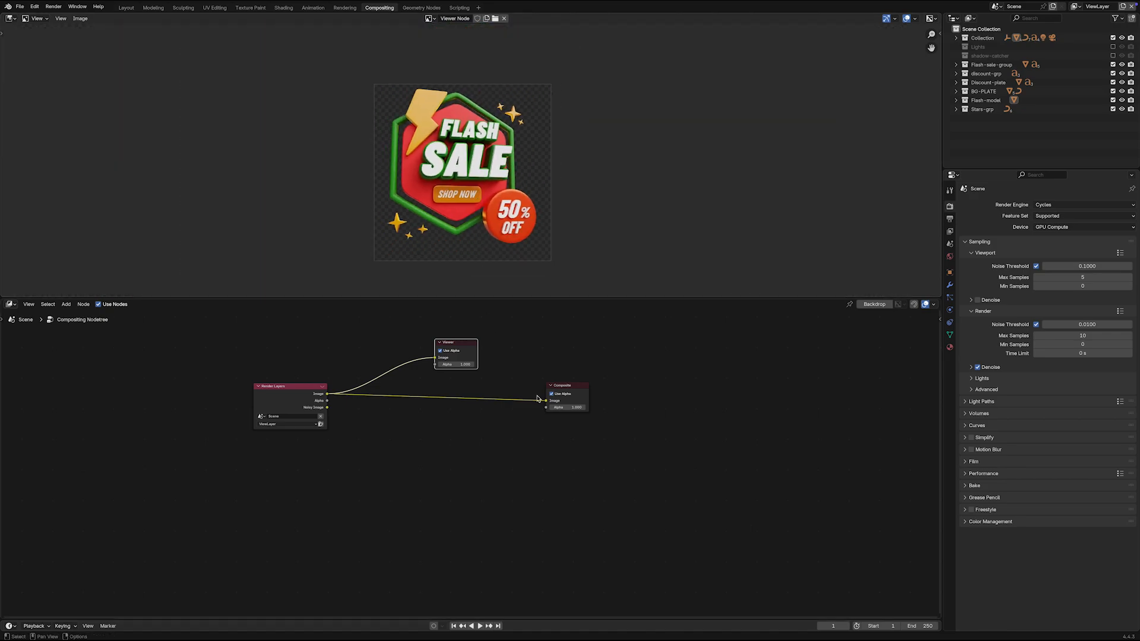
Step: Spread the nodes out, with the Viewer farther from Render Layers and the Composite node lower
left_click_drag(569, 390, 562, 415)
left_click_drag(284, 400, 308, 401)
left_click_drag(449, 343, 517, 337)
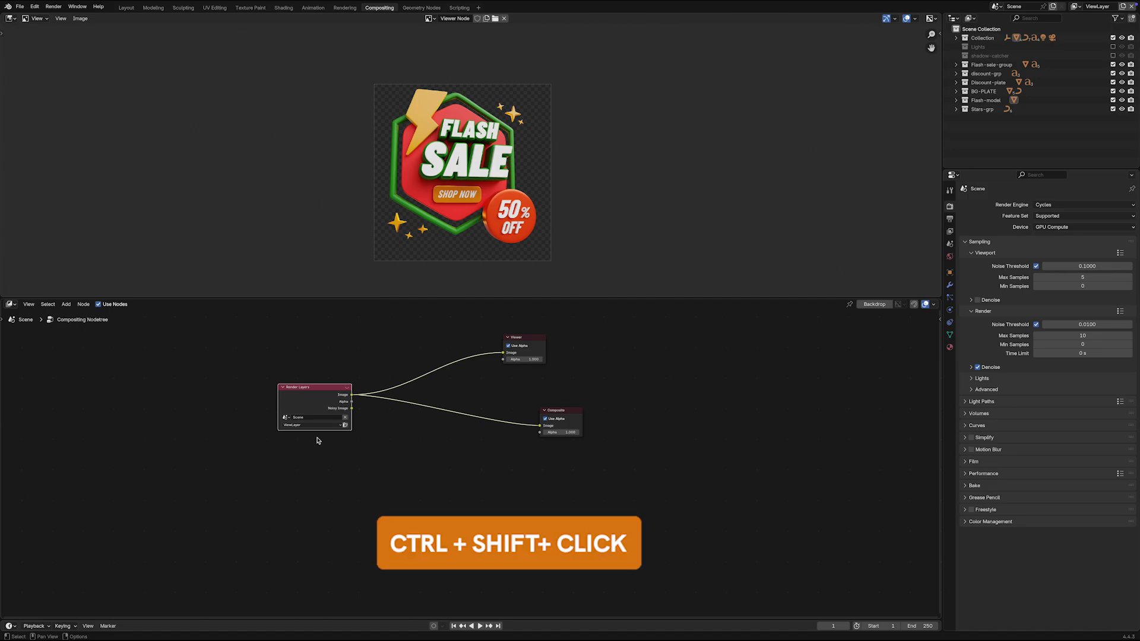
Step: Preview the BG-PLATE, Flash-sale, Flash, Discount-layer and Stars-layer view layers one after another through the Render Layers node
left_click(330, 425)
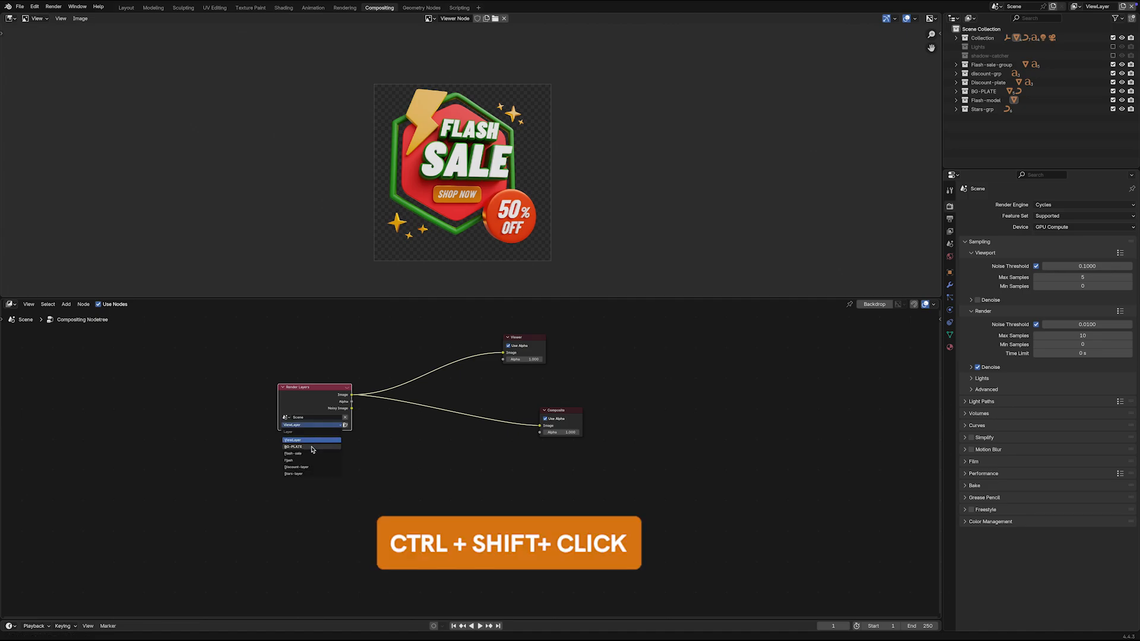
left_click(312, 450)
left_click(312, 426)
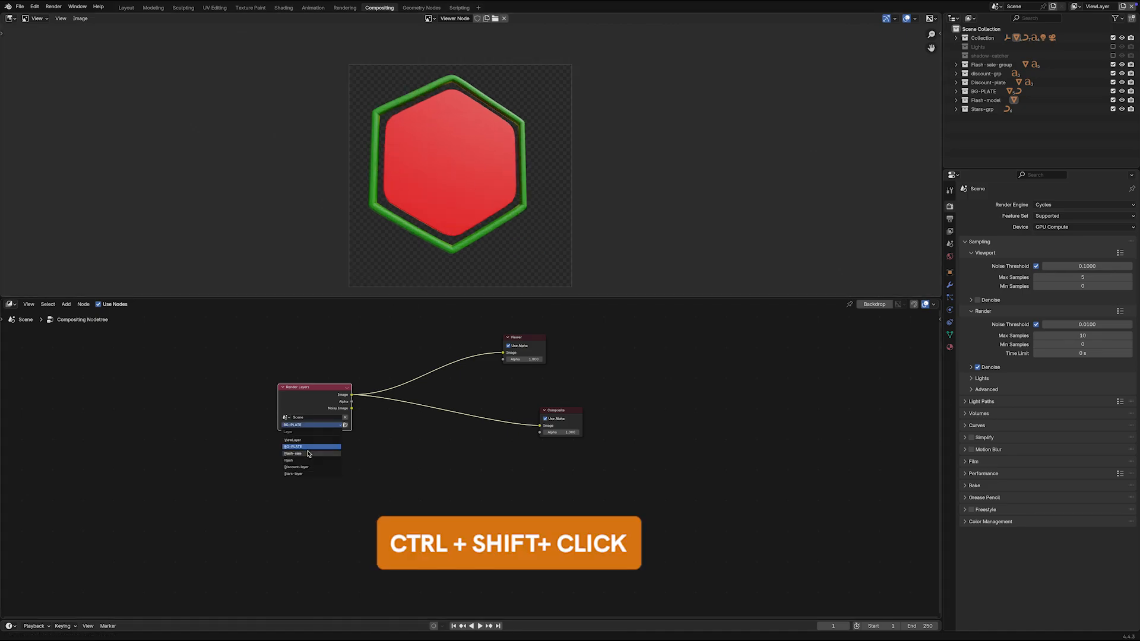
left_click(309, 453)
left_click(312, 425)
left_click(304, 461)
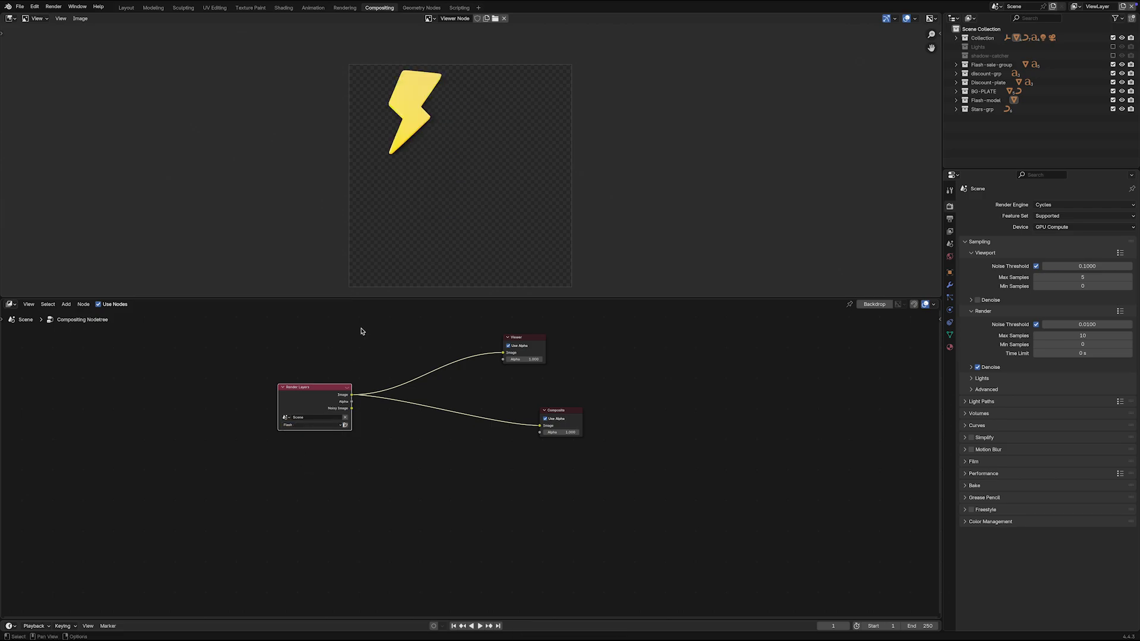
left_click(312, 426)
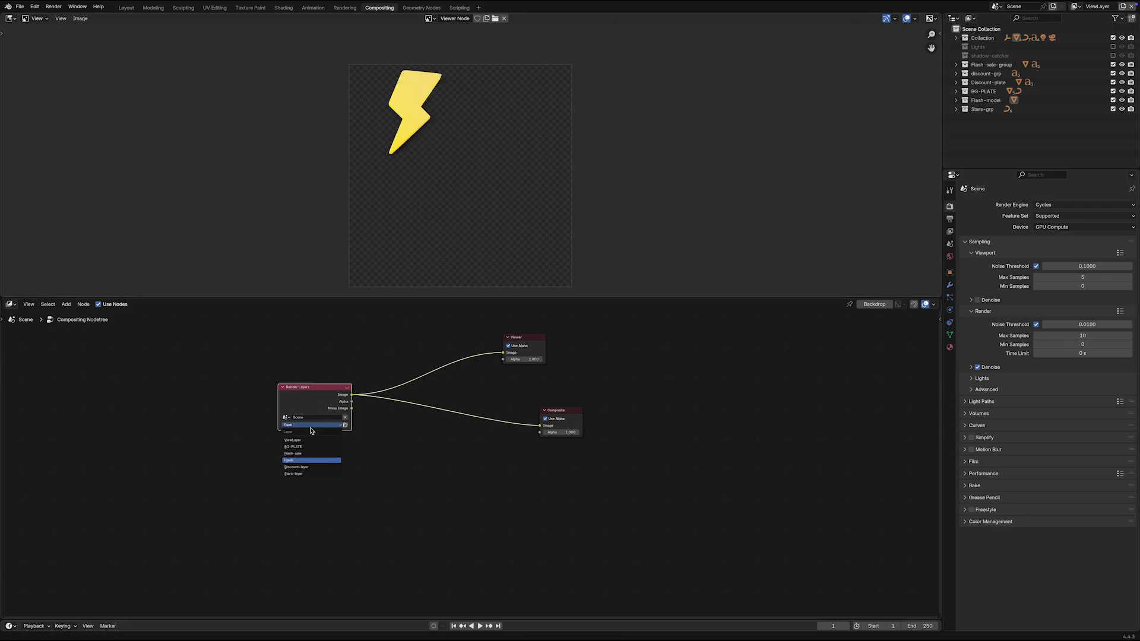
left_click(297, 468)
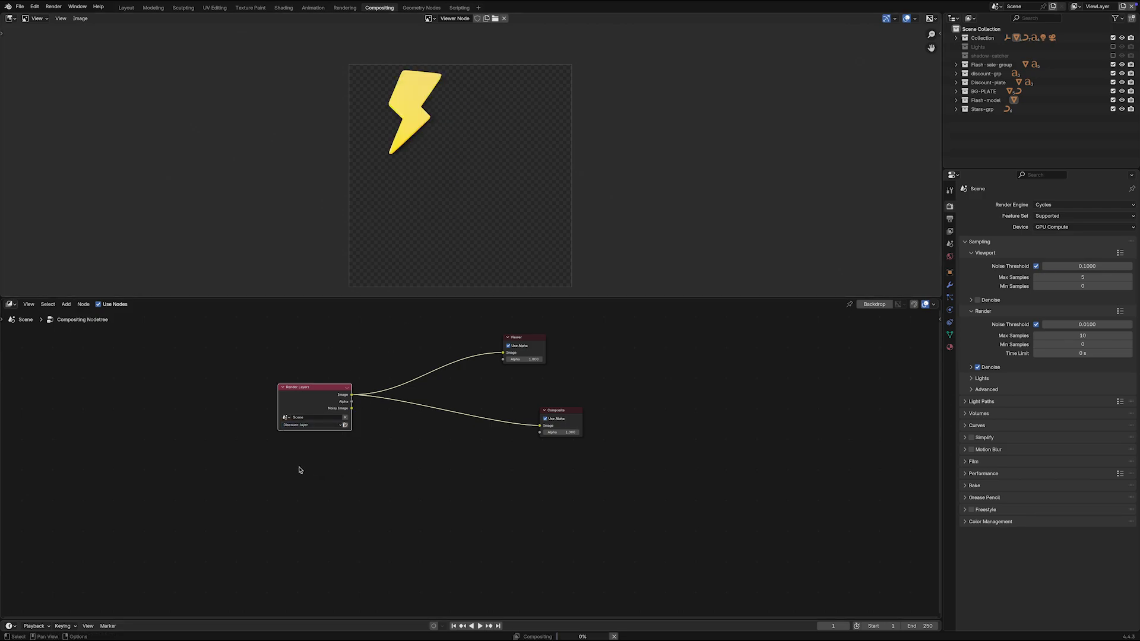
left_click(312, 426)
left_click(297, 474)
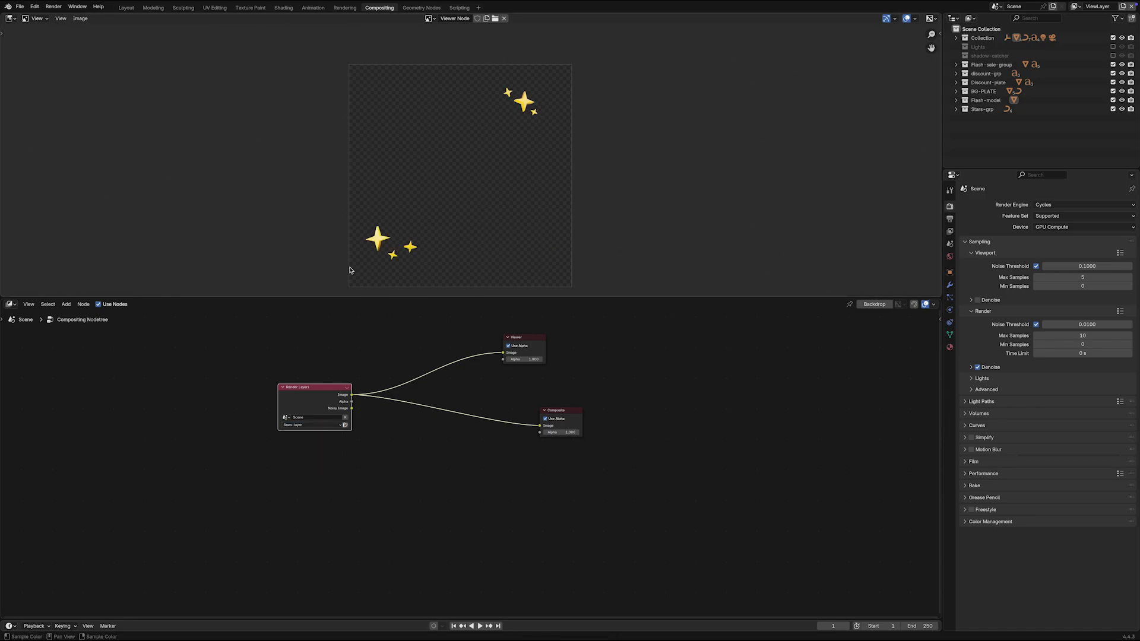
Step: Set the Render Layers node back to ViewLayer and move the Composite and Viewer nodes farther away from it
left_click_drag(312, 398, 283, 387)
left_click(287, 414)
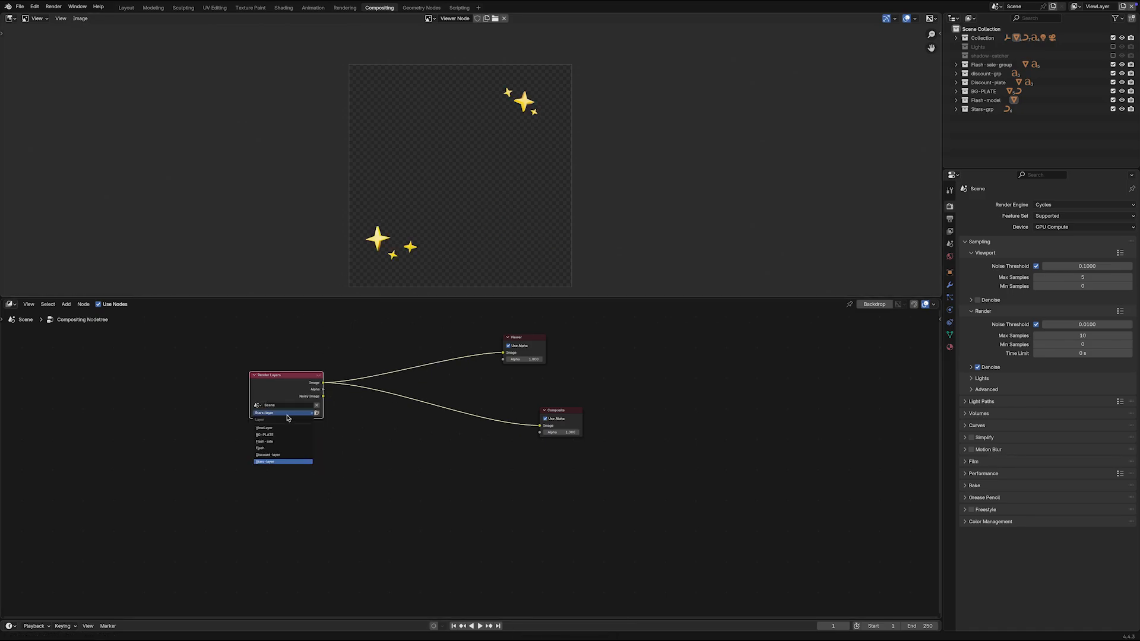
left_click(280, 428)
left_click_drag(544, 416, 606, 422)
left_click_drag(308, 392, 297, 388)
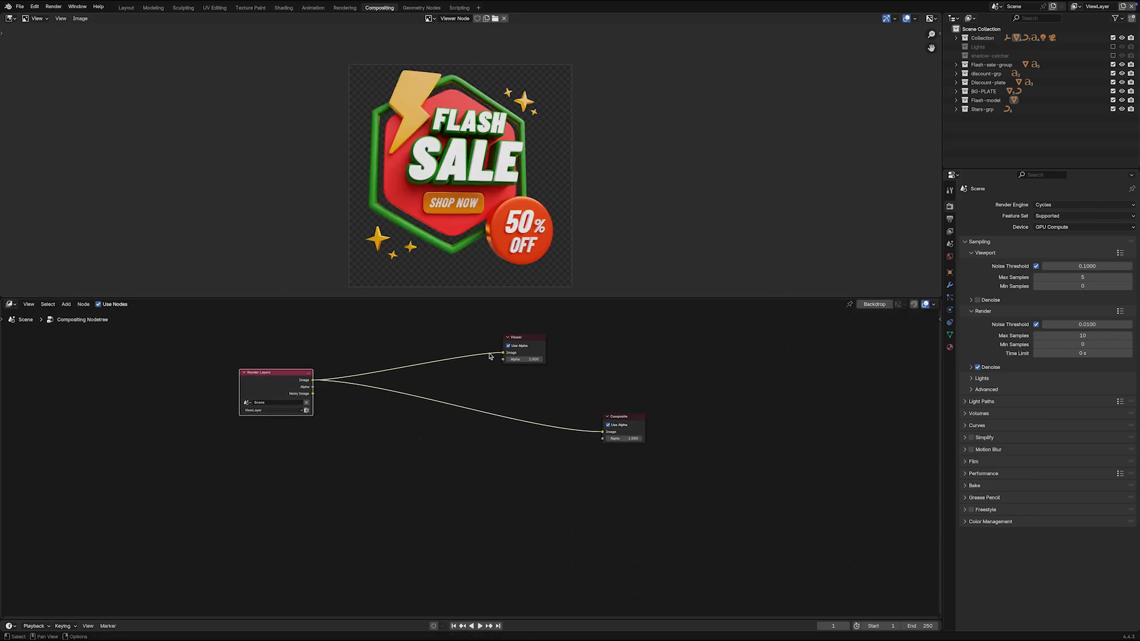
left_click_drag(524, 339, 575, 332)
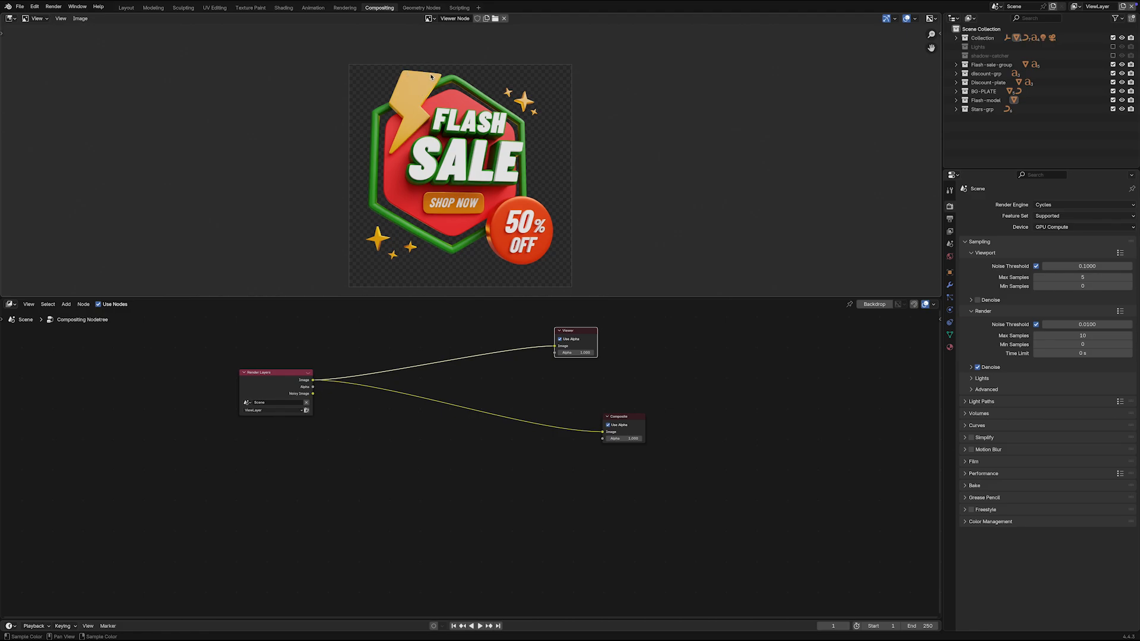
Step: Duplicate the Render Layers node, place the copy below the original and set its layer to Flash
left_click_drag(285, 383, 286, 380)
key("ctrl+d")
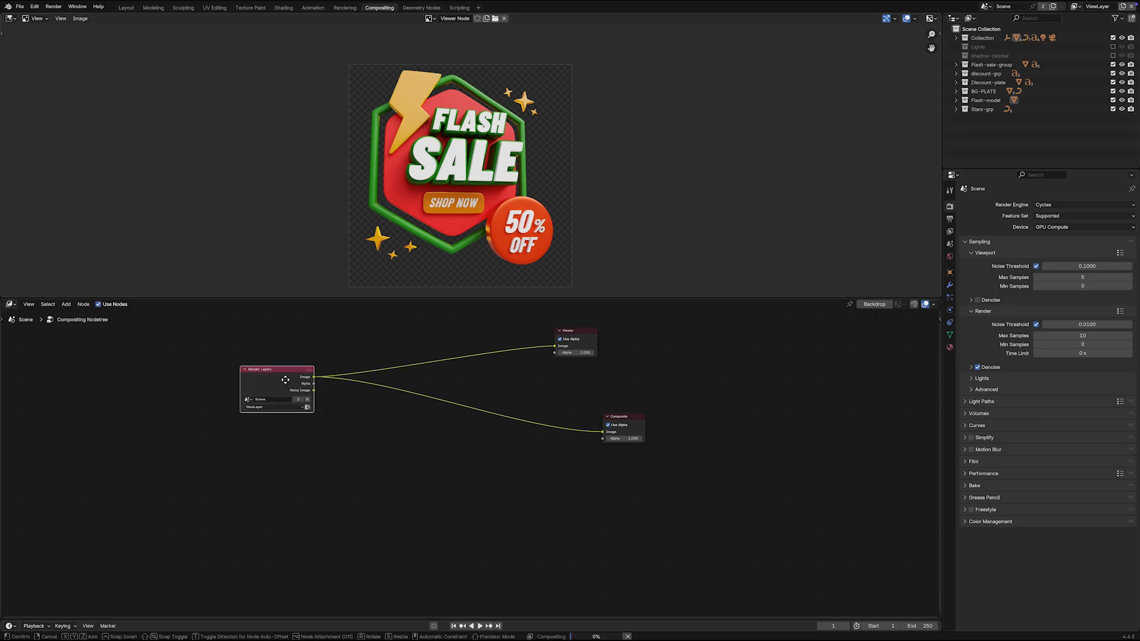
left_click(283, 482)
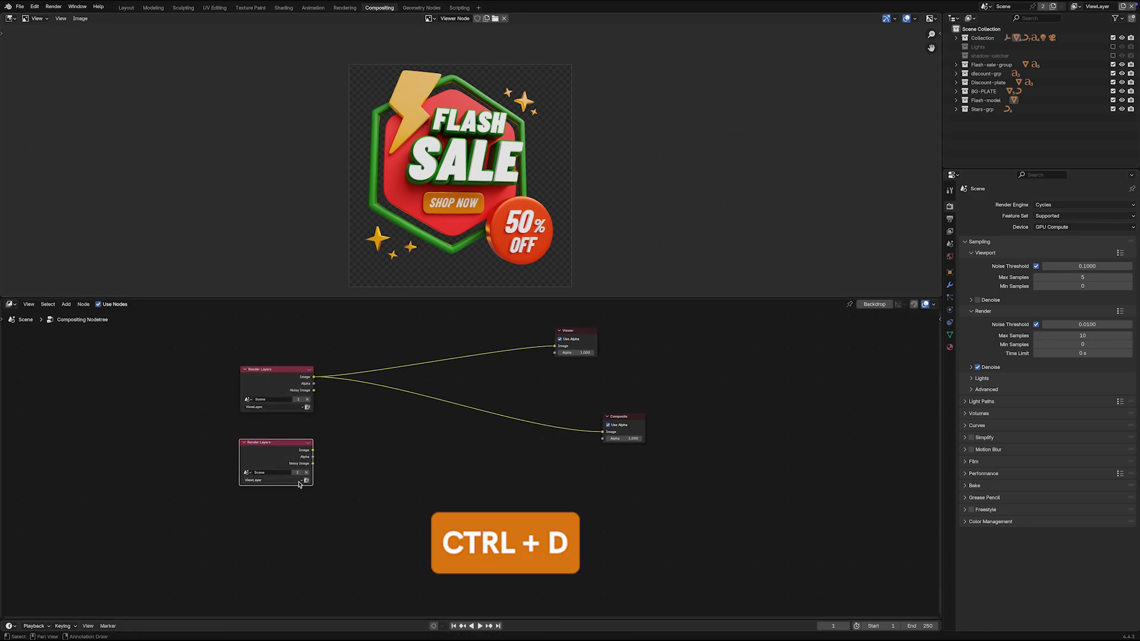
left_click(296, 481)
left_click(278, 517)
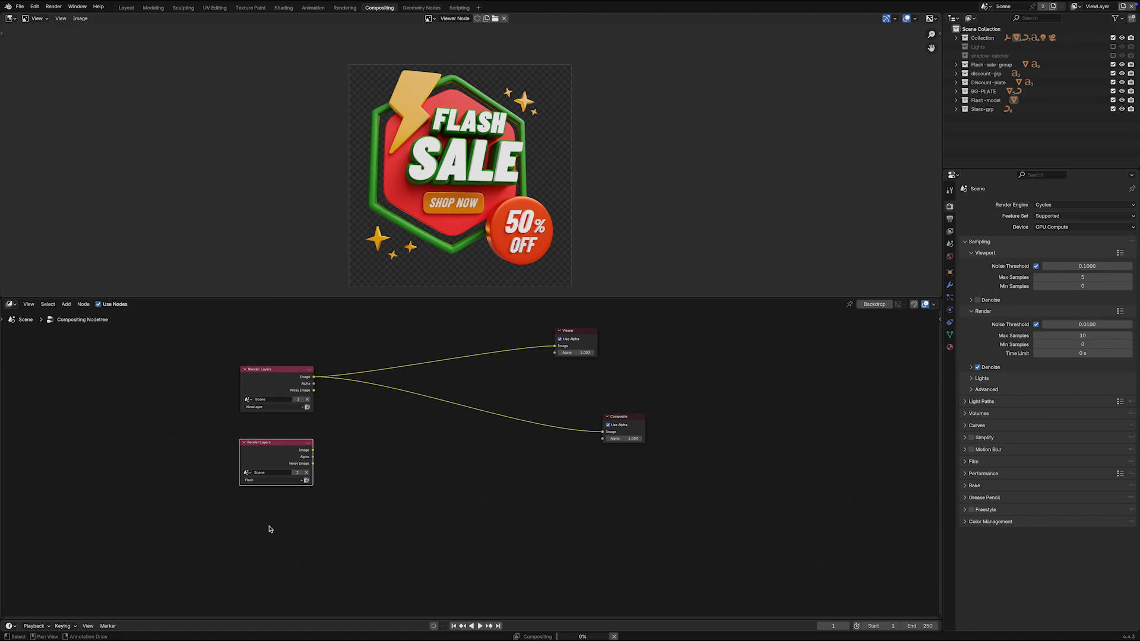
Step: Reposition the Viewer node and add an Alpha Over node between the Render Layers nodes and the output nodes
left_click_drag(571, 340, 583, 341)
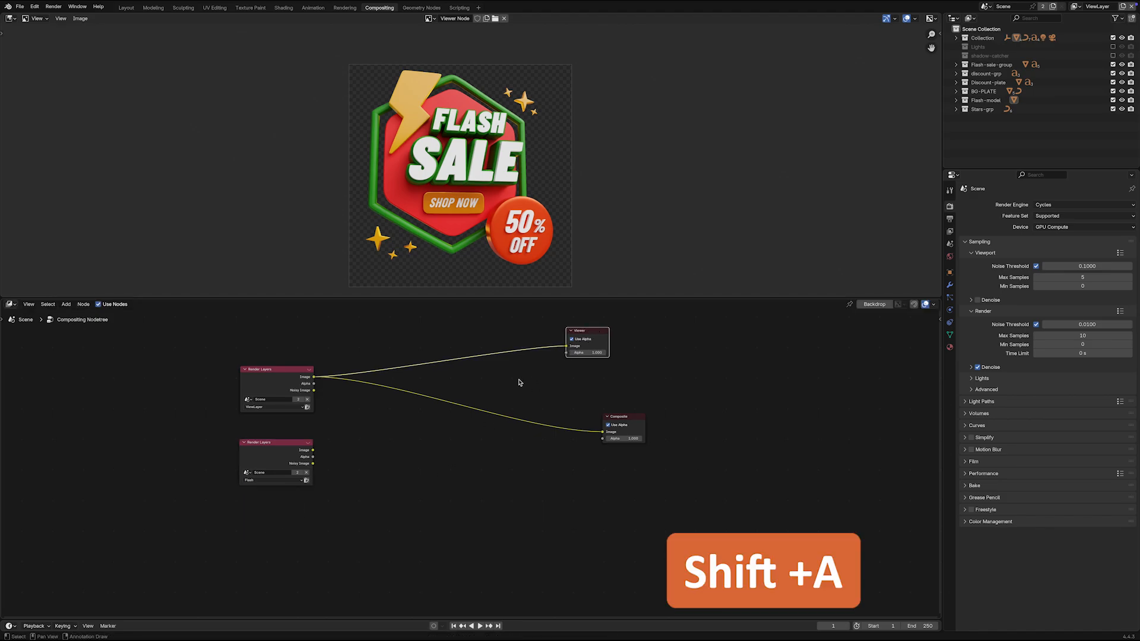
key("shift+a")
left_click(397, 440)
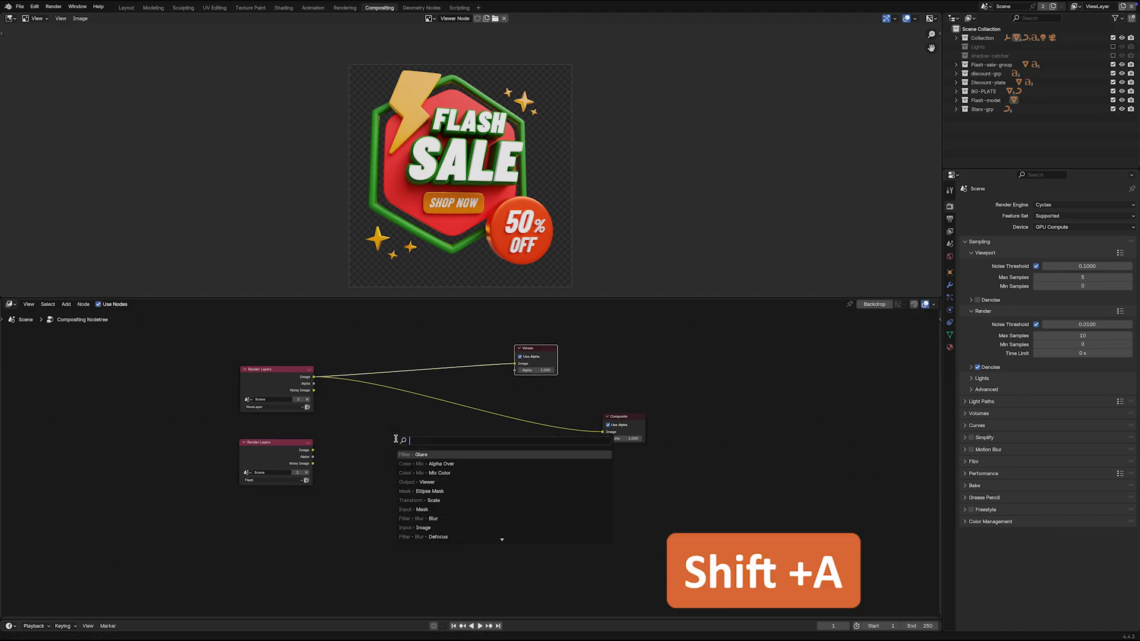
left_click(442, 464)
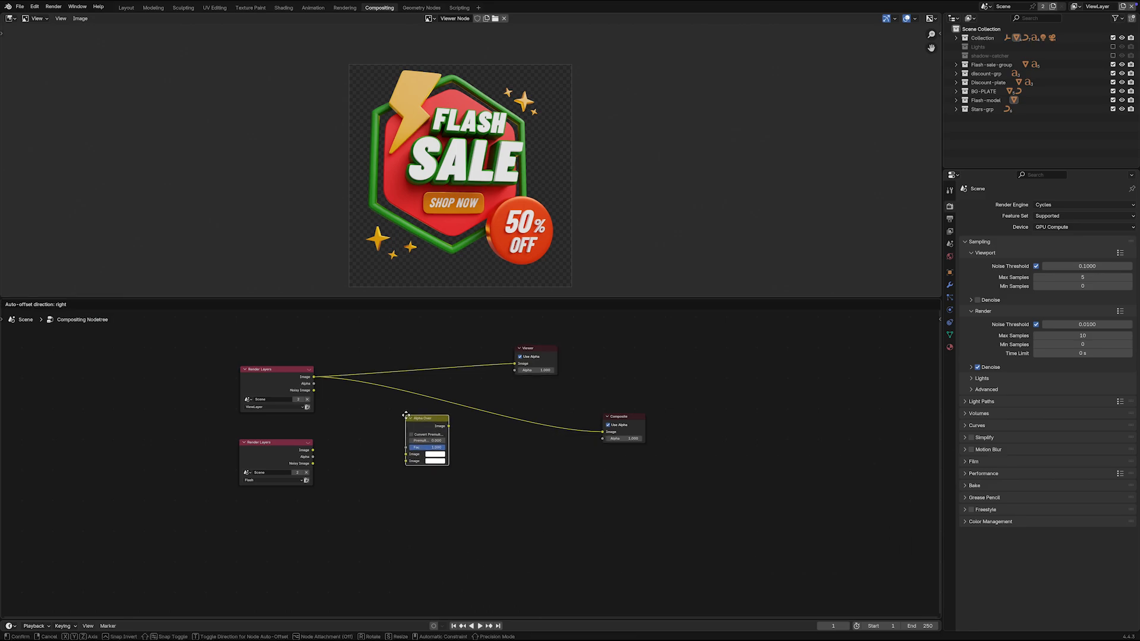
left_click(401, 423)
Step: Connect the ViewLayer and Flash images to Alpha Over's first and second image inputs, and feed its output to the Viewer
left_click_drag(313, 378, 399, 458)
left_click_drag(313, 450, 400, 464)
mouse_move(443, 430)
left_mouse_down()
mouse_move(515, 363)
mouse_move(580, 356)
mouse_move(443, 421)
mouse_move(453, 419)
left_mouse_up()
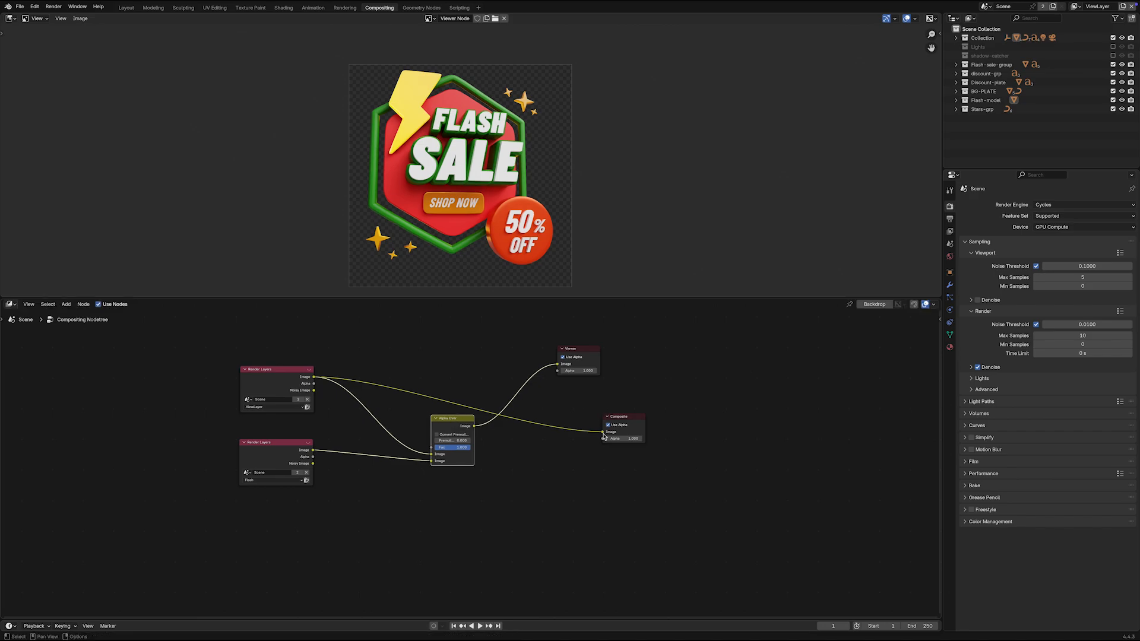
Step: Move the Composite node aside and insert a Glare node between the Flash Render Layers node and Alpha Over
left_click_drag(620, 420, 768, 406)
key("shift+a")
type("glare")
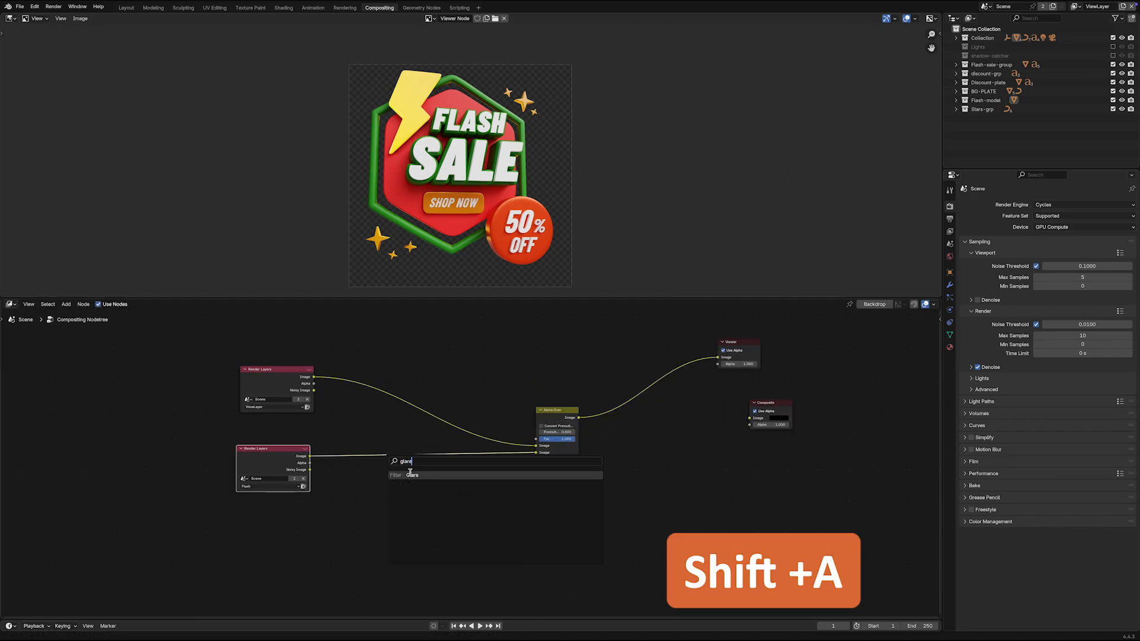
left_click(413, 476)
left_click(385, 442)
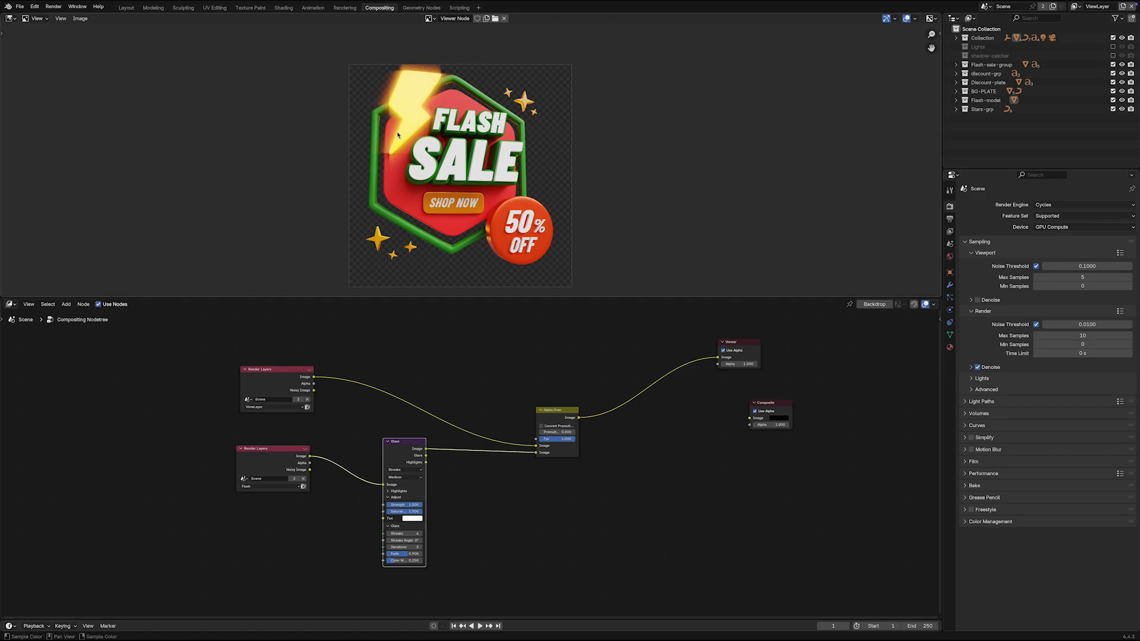
scroll(433, 153, "up", 2)
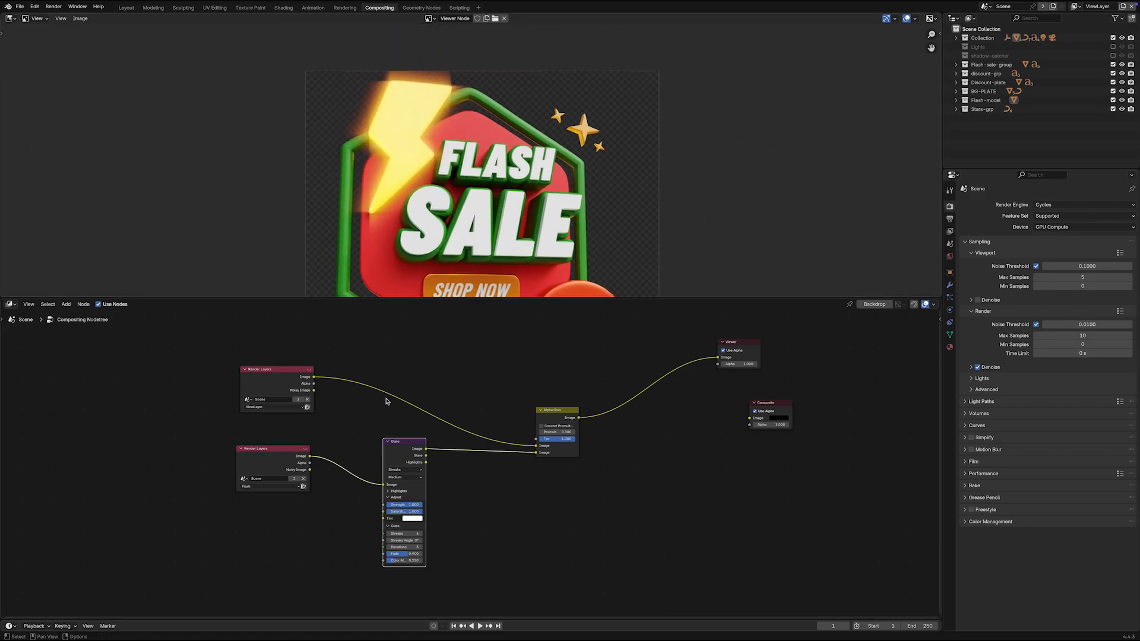
Step: Set the glare type of the Flash layer's Glare node to Bloom
scroll(401, 470, "up", 1)
scroll(401, 470, "up", 3)
middle_click_drag(440, 478, 515, 469)
scroll(516, 451, "up", 1)
left_click(458, 463)
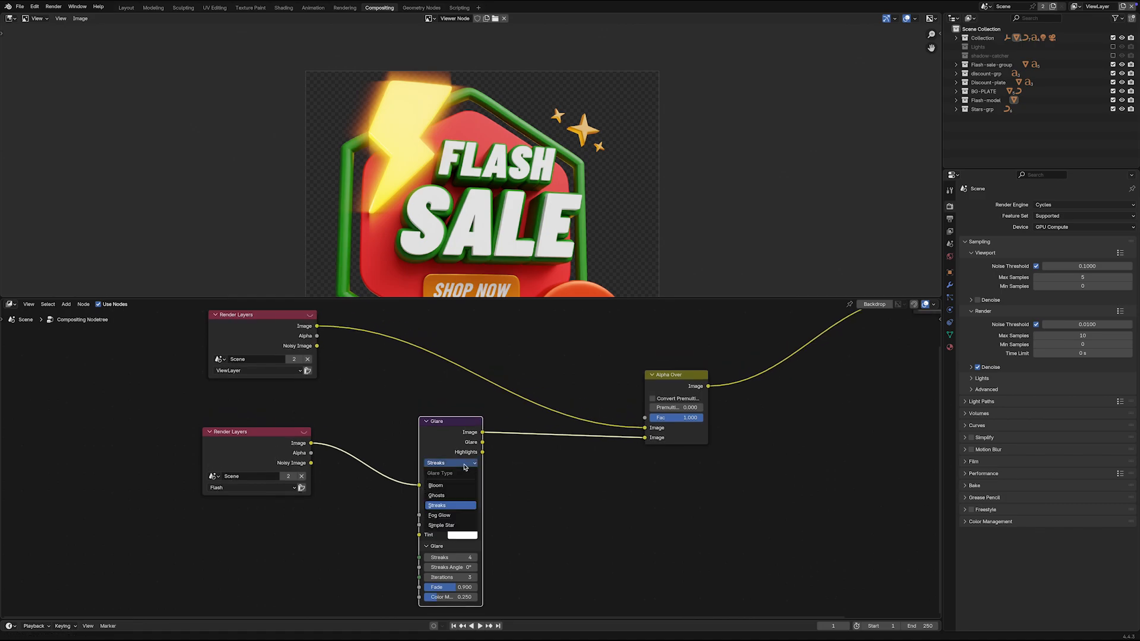
left_click(438, 485)
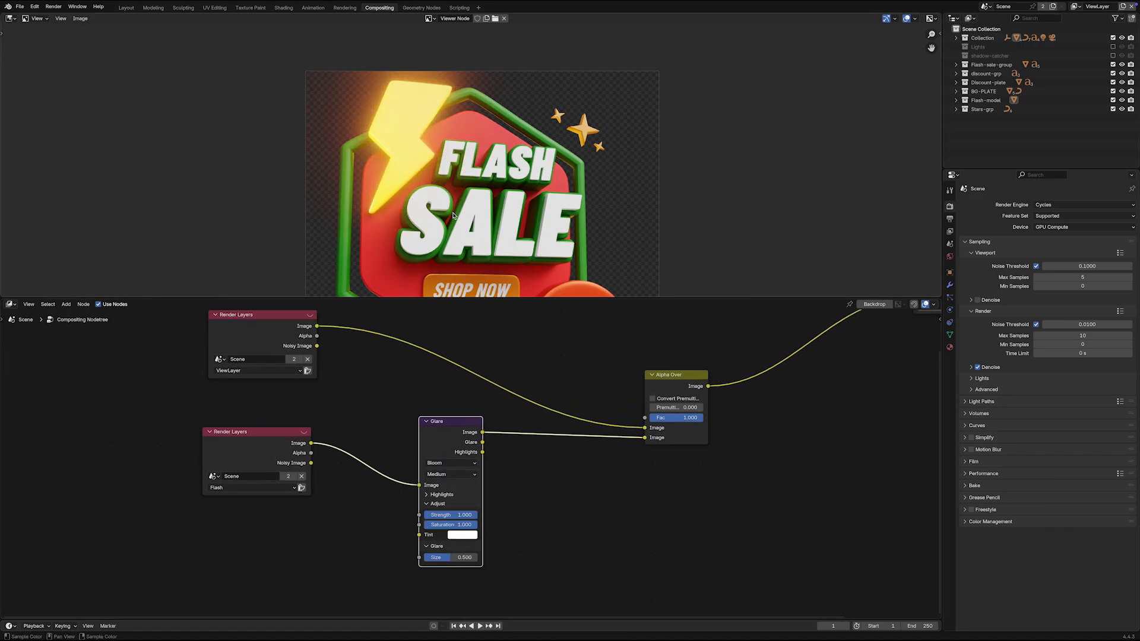
scroll(424, 202, "down", 1)
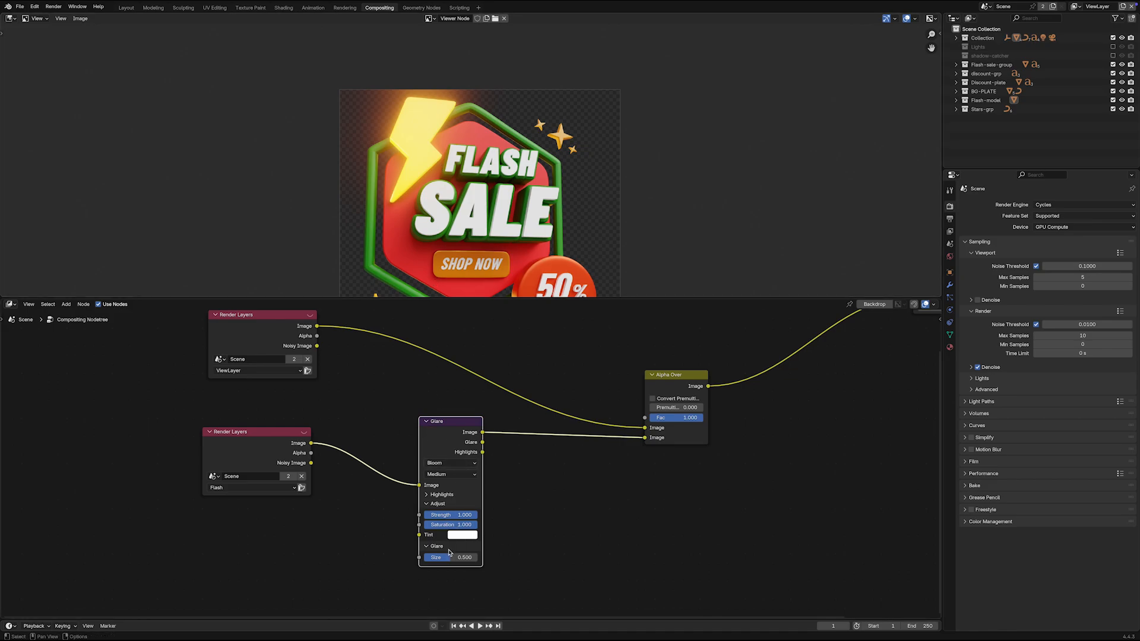
Step: Lower the Flash layer's Glare size to 0.1 and strength to 0.5, and slightly adjust the node positions
left_click_drag(449, 556, 431, 555)
mouse_move(464, 424)
left_mouse_down()
mouse_move(448, 423)
mouse_move(458, 426)
left_mouse_up()
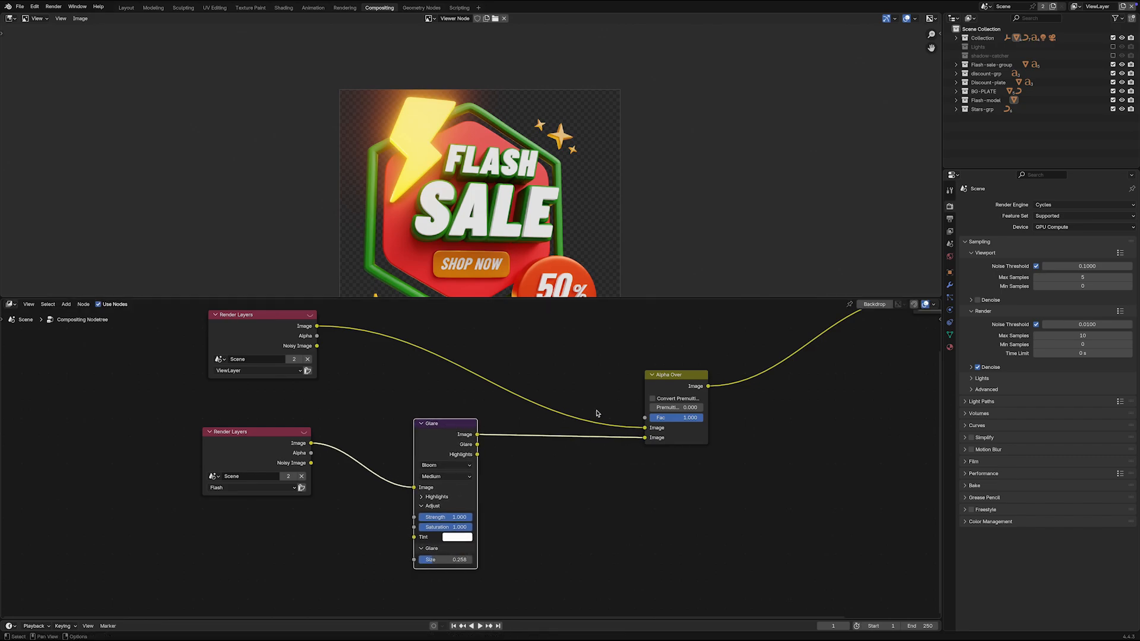
scroll(603, 408, "down", 3)
left_click_drag(635, 401, 631, 402)
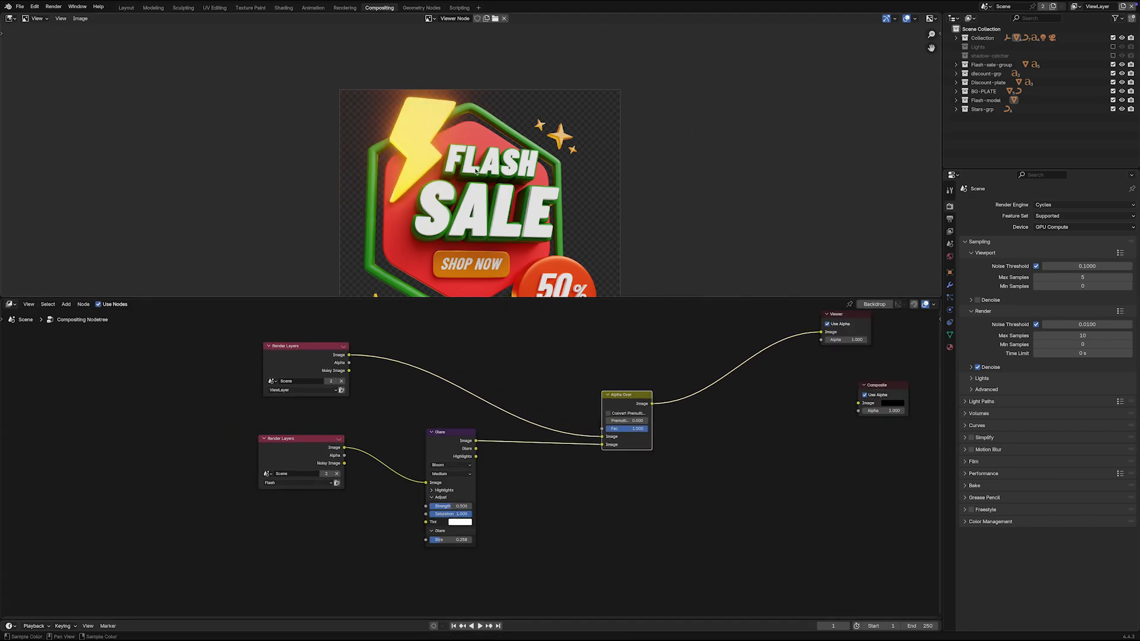
left_click_drag(312, 443, 314, 444)
scroll(466, 473, "up", 3)
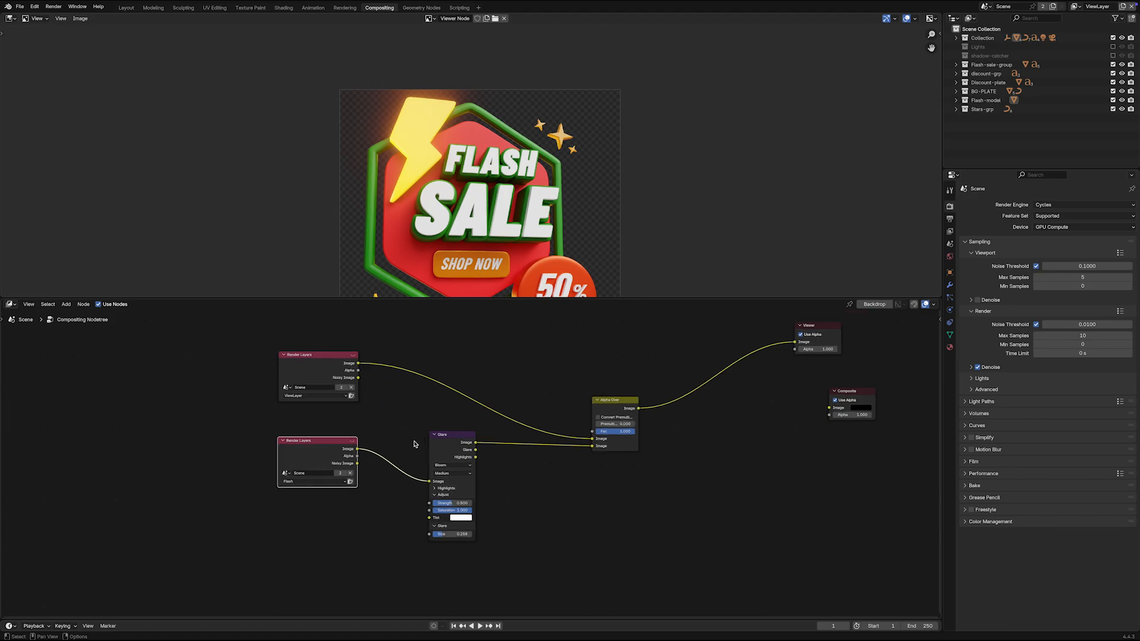
scroll(463, 483, "up", 2)
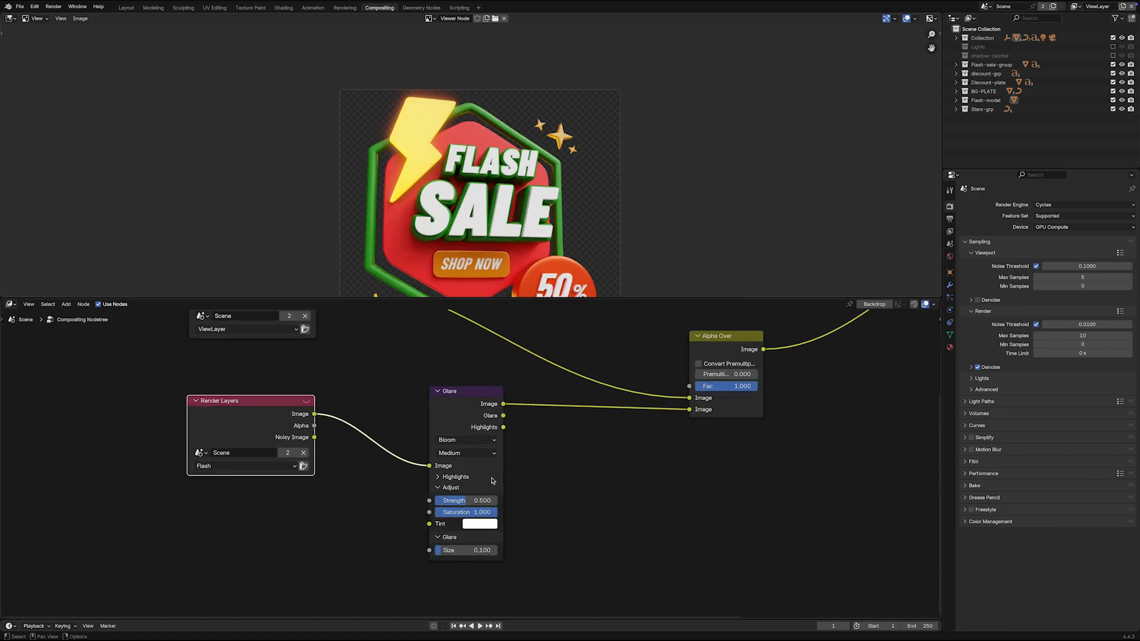
Step: Try strengths of 10 and 5 on the Flash layer's Glare node and compare the glow in the preview
left_click_drag(469, 503, 499, 502)
left_click(478, 501)
type("10")
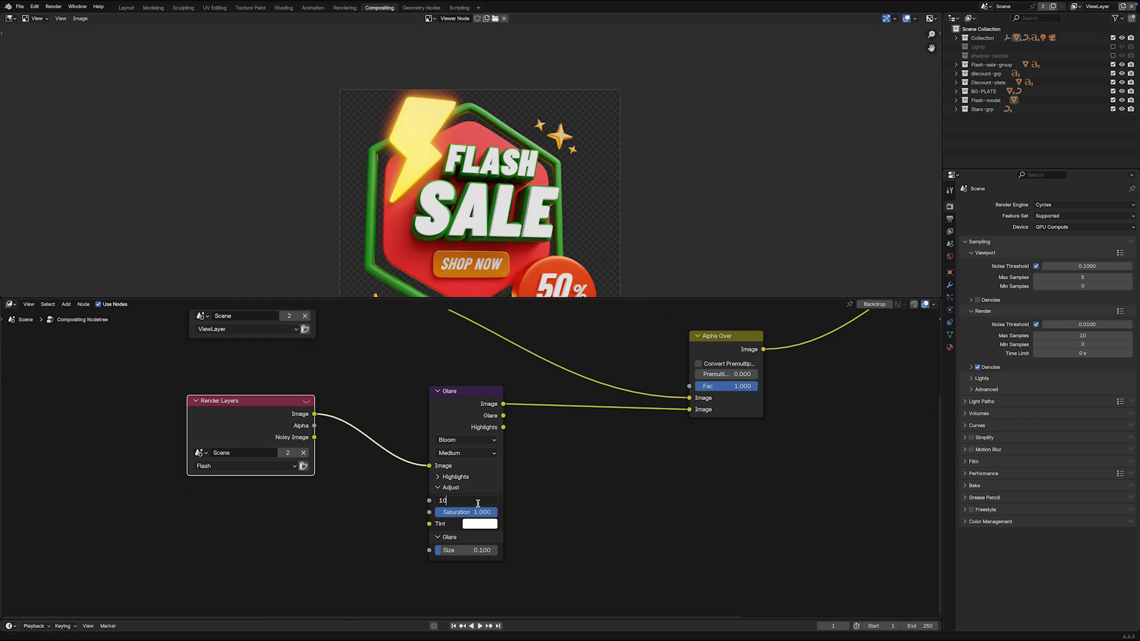
key("Return")
scroll(474, 162, "up", 1)
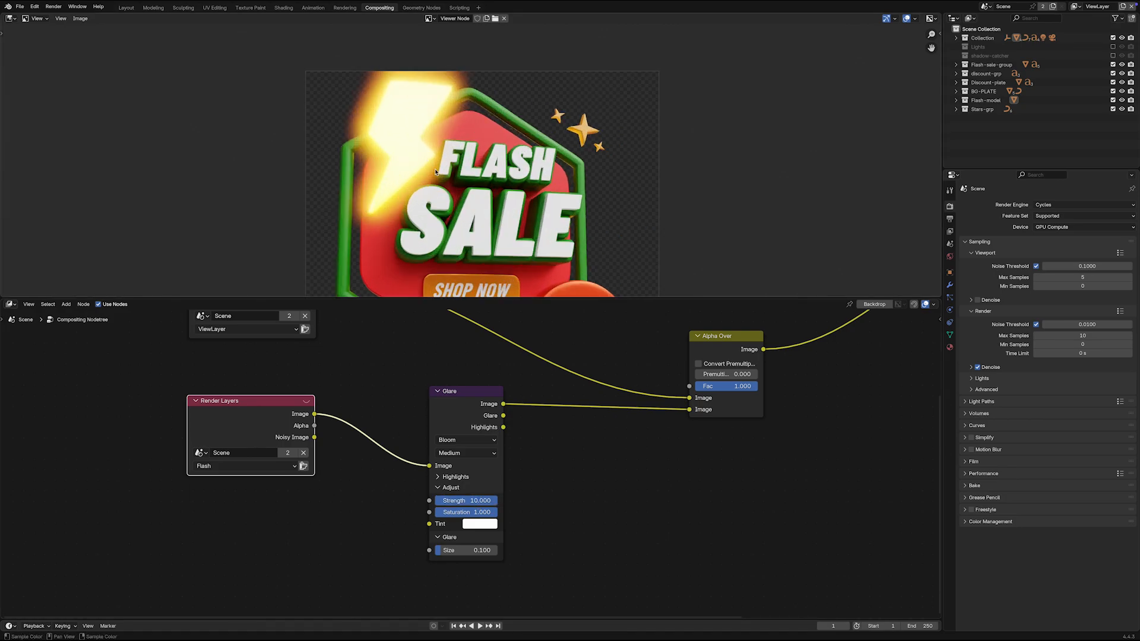
scroll(474, 162, "down", 3)
middle_click_drag(474, 162, 482, 142)
left_click(475, 504)
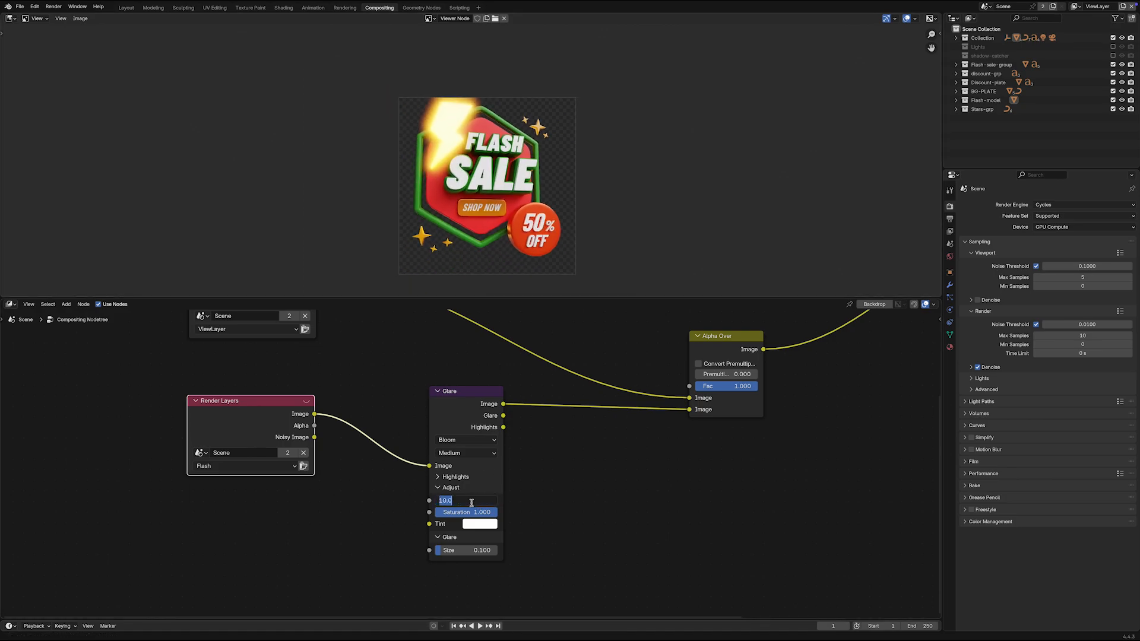
type("5")
key("Return")
Step: Set the Flash layer's Glare strength to 2 and check the lightning bolt's glow in the preview
left_click(472, 501)
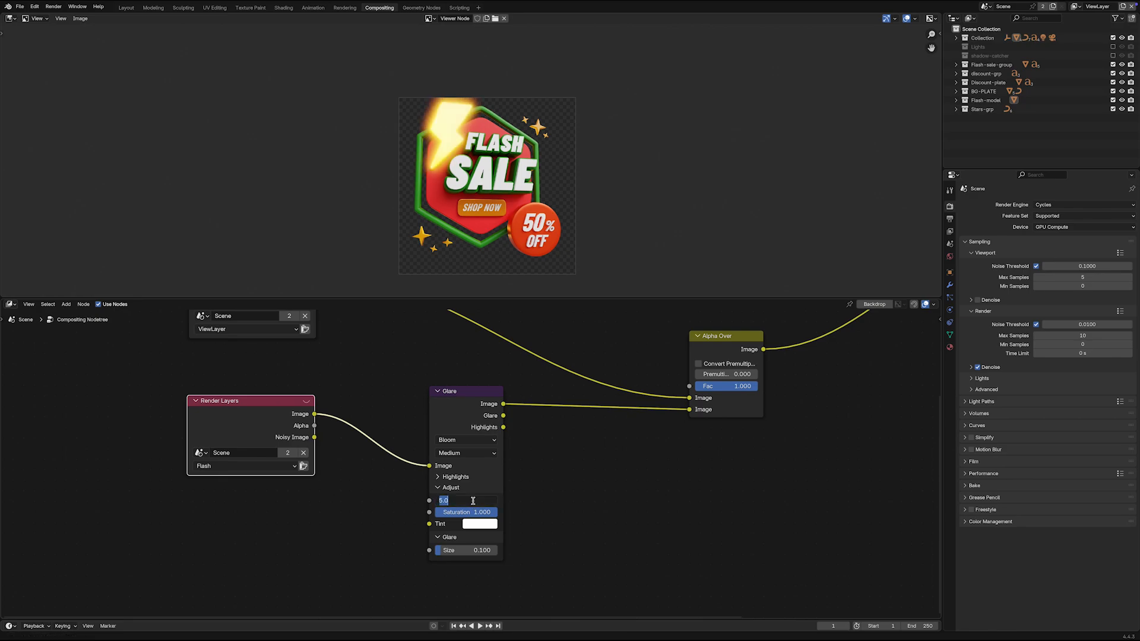
type("2")
key("Return")
scroll(451, 148, "up", 1)
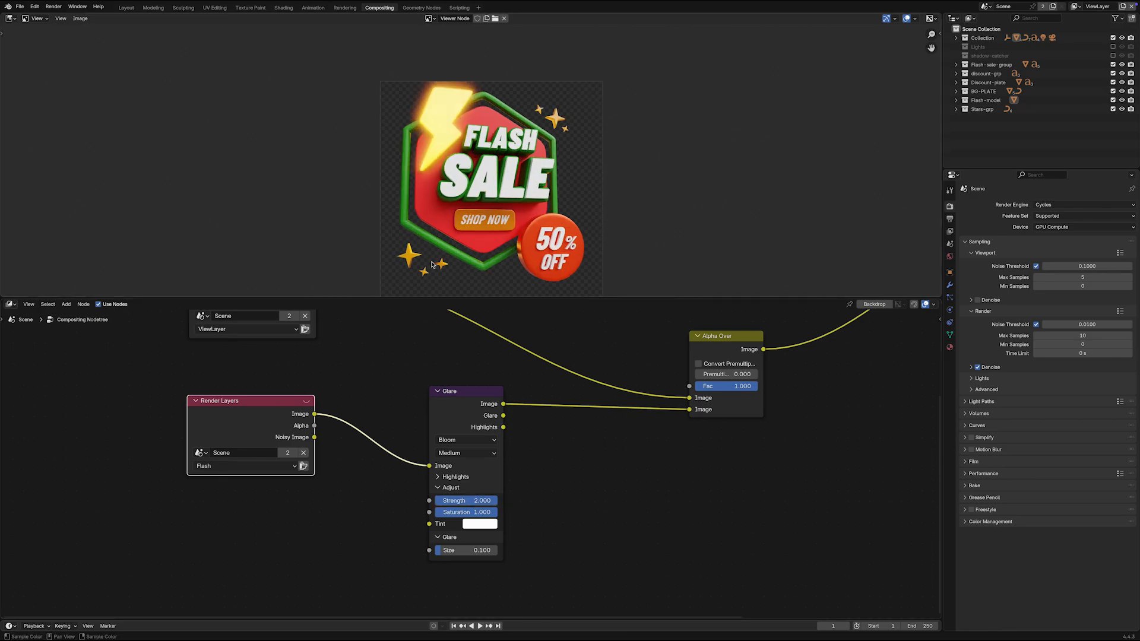
scroll(483, 399, "down", 3)
scroll(536, 233, "down", 2)
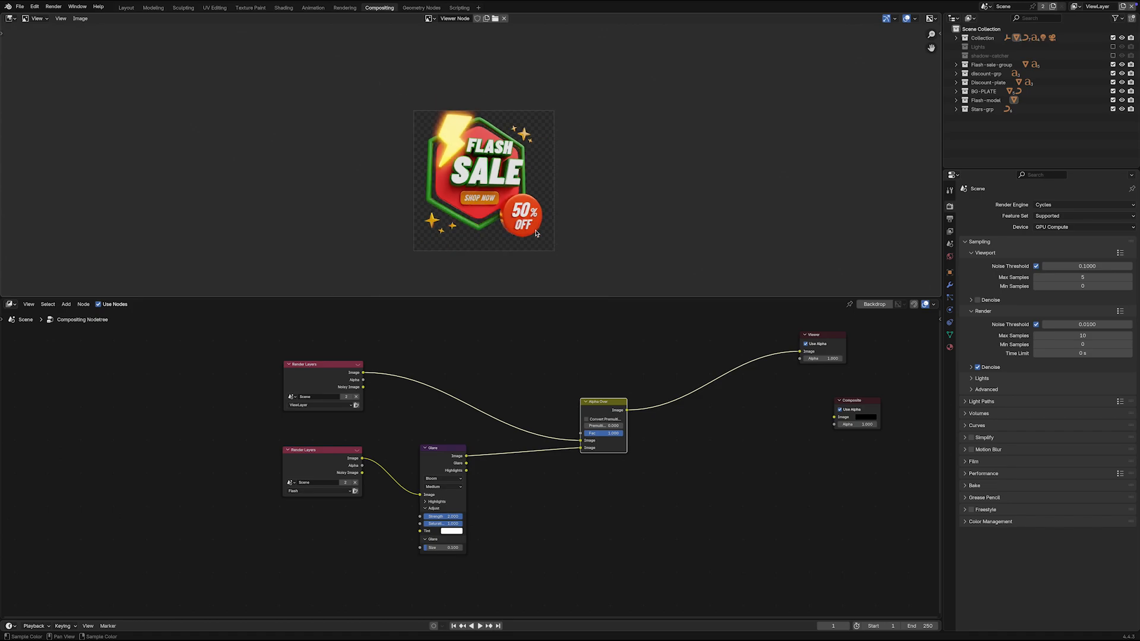
scroll(537, 234, "up", 1)
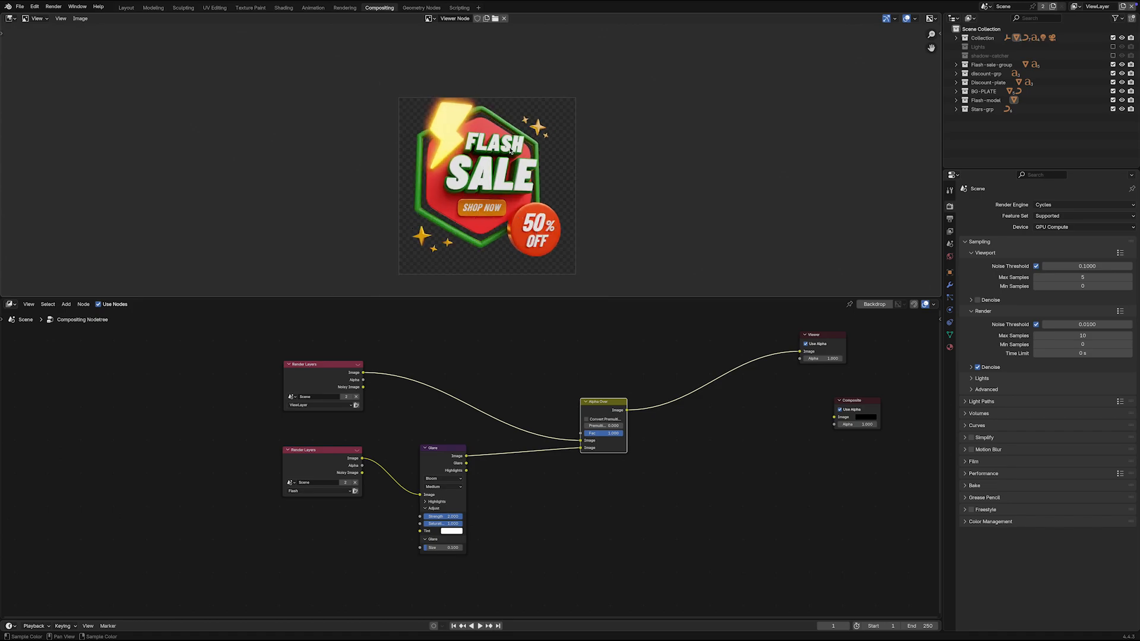
Step: Duplicate the Flash Render Layers node together with its Glare node and place the copies below the originals
mouse_move(354, 415)
left_mouse_down()
mouse_move(347, 439)
mouse_move(348, 418)
left_mouse_up()
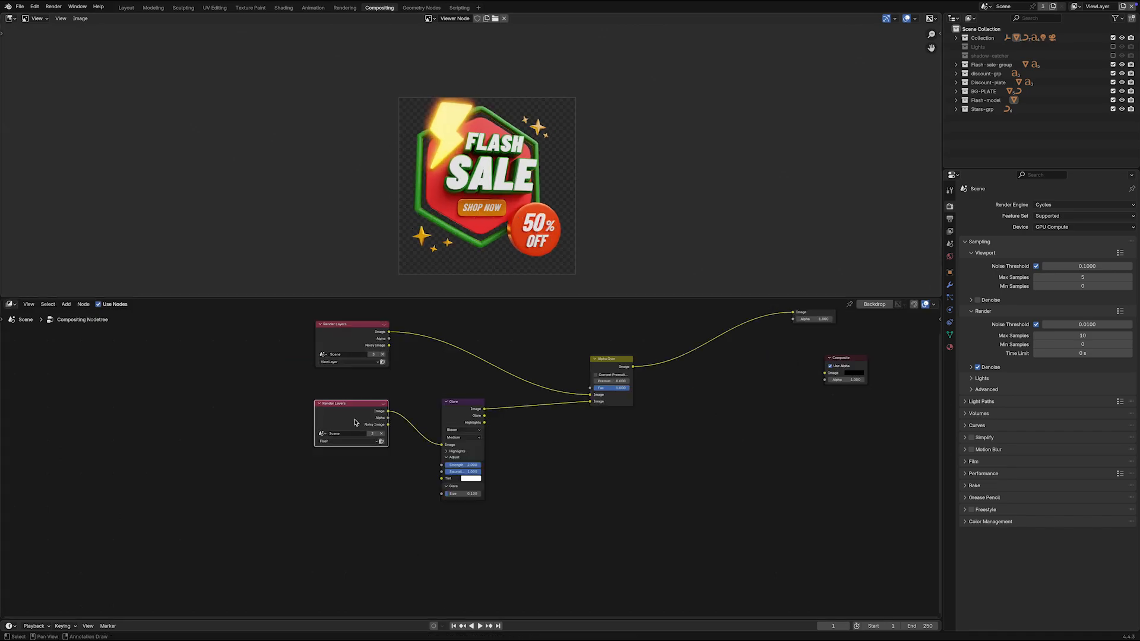
left_click(460, 416, "shift")
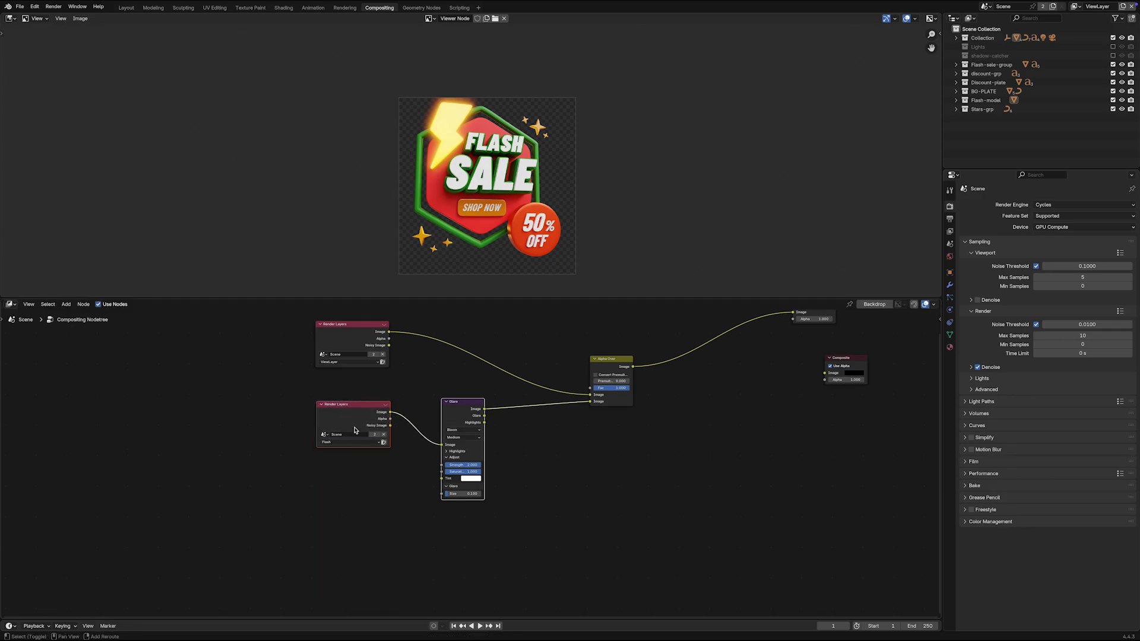
key("shift+d")
left_click(352, 544)
middle_click_drag(497, 537, 503, 514)
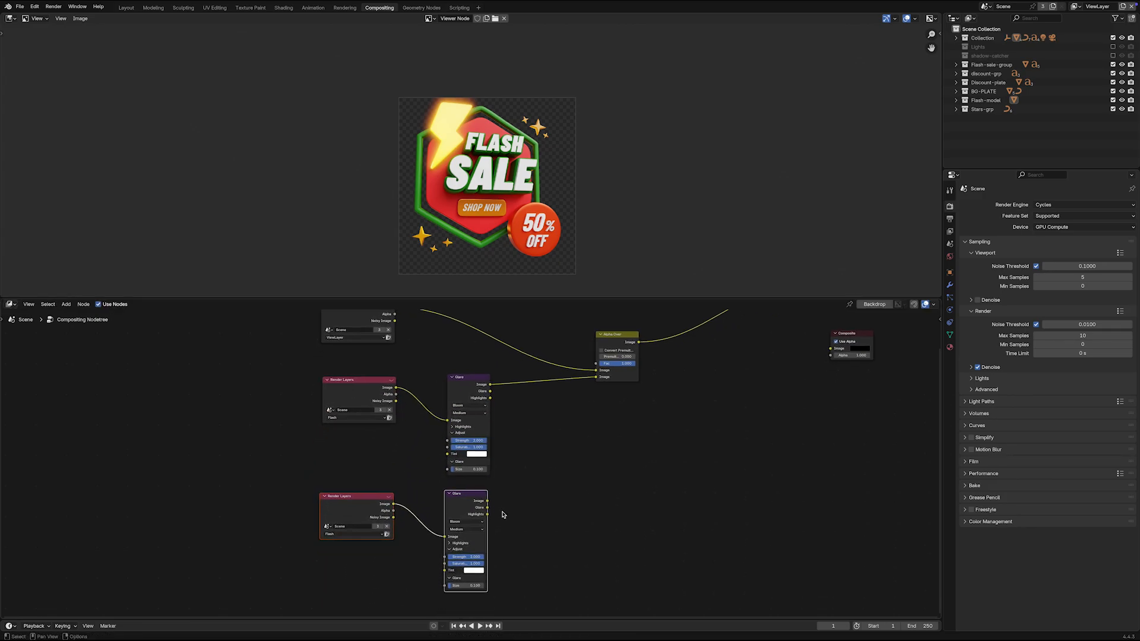
Step: Set the duplicated Render Layers node's layer to Stars-layer
left_click(384, 536)
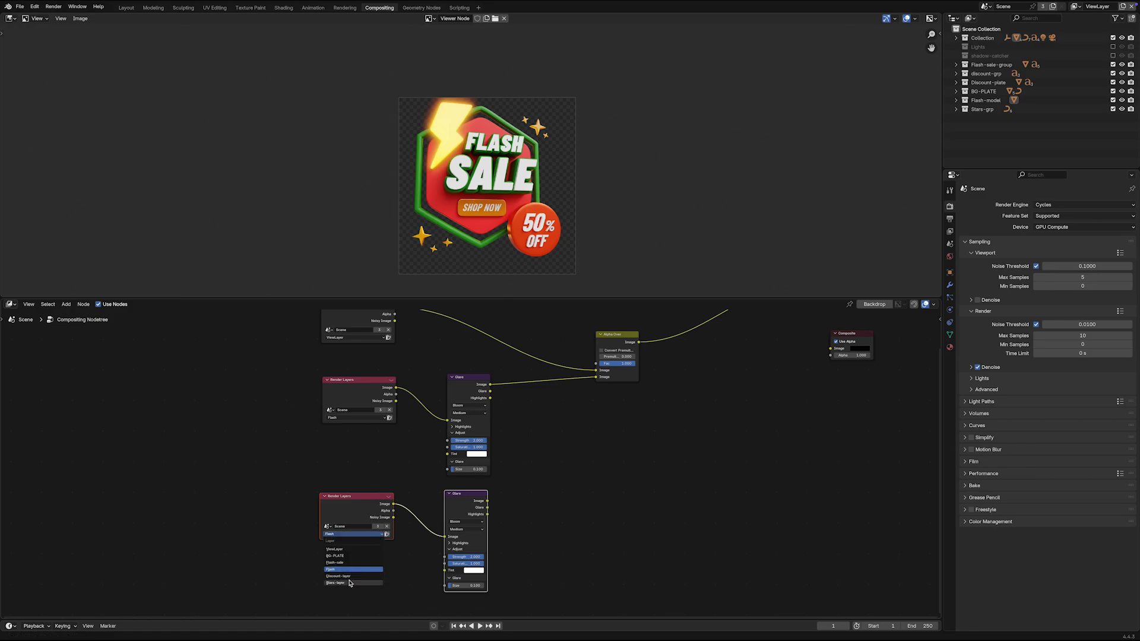
middle_click_drag(412, 553, 516, 476)
scroll(459, 460, "up", 2)
scroll(458, 461, "up", 2)
left_click(423, 449)
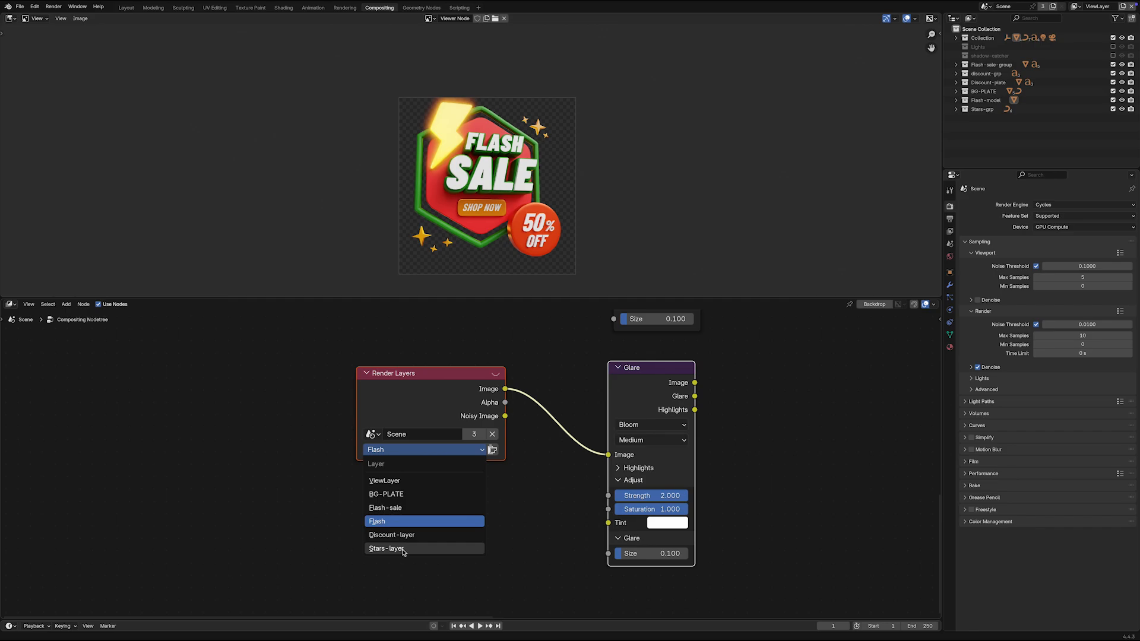
left_click(403, 550)
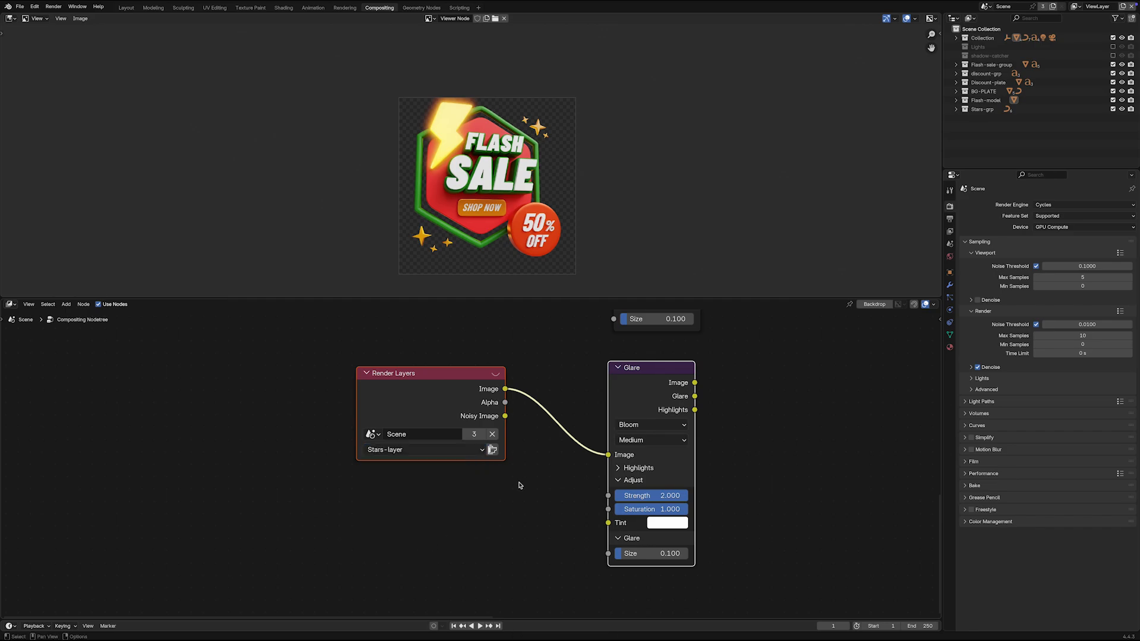
Step: Duplicate the Alpha Over node and space the two nodes out, with the copy below and closer to the output nodes
scroll(493, 509, "down", 1)
middle_click_drag(493, 509, 437, 522)
scroll(464, 518, "down", 3)
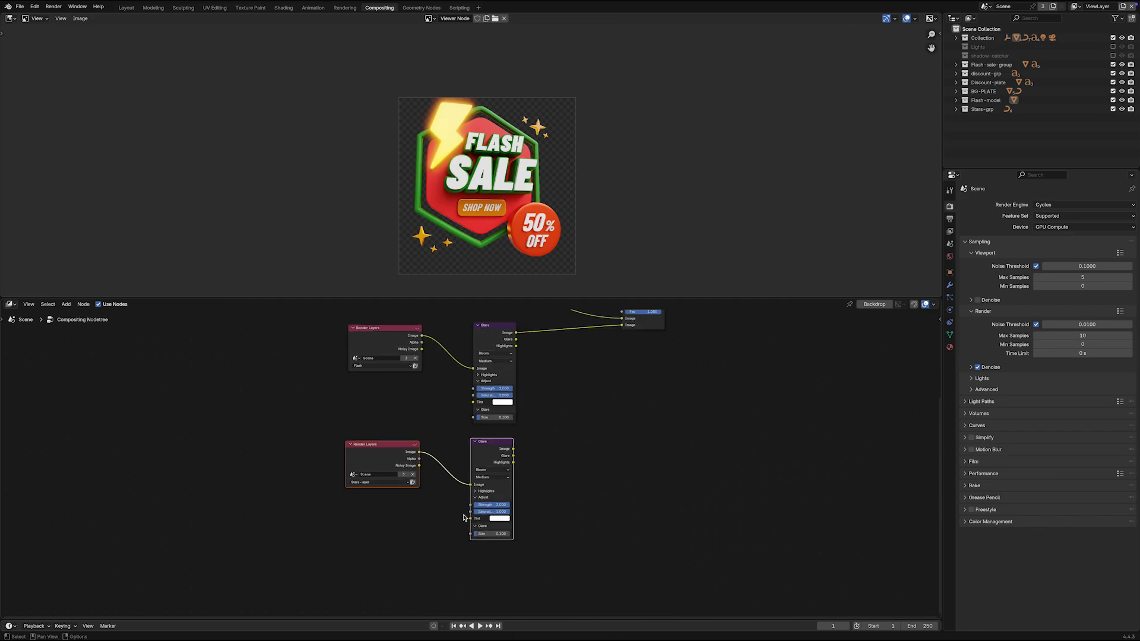
scroll(464, 518, "down", 1)
middle_click_drag(563, 494, 520, 544)
left_click_drag(589, 359, 582, 365)
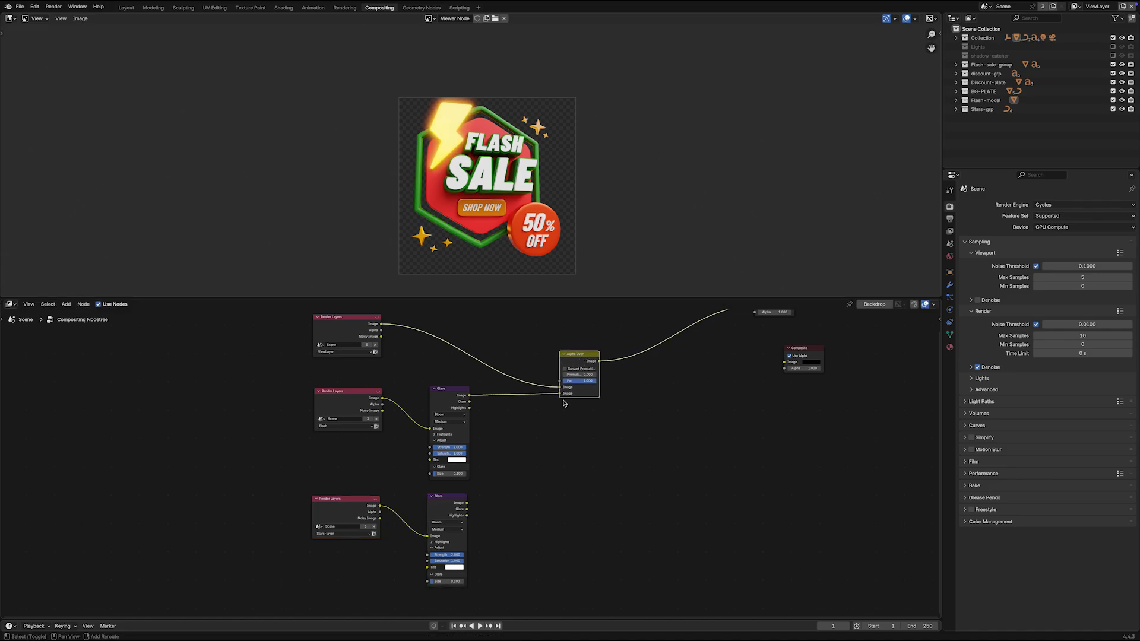
key("shift+d")
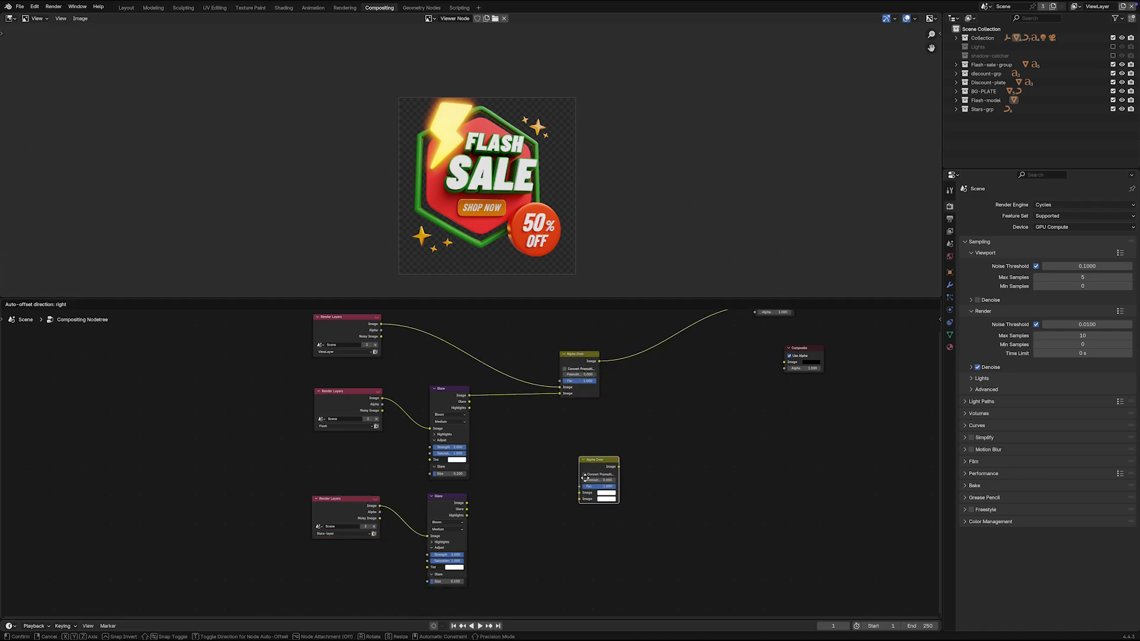
left_click(617, 476)
middle_click_drag(644, 420, 657, 435)
left_click_drag(585, 372, 540, 379)
left_click_drag(642, 472, 638, 453)
middle_click_drag(655, 466, 657, 473)
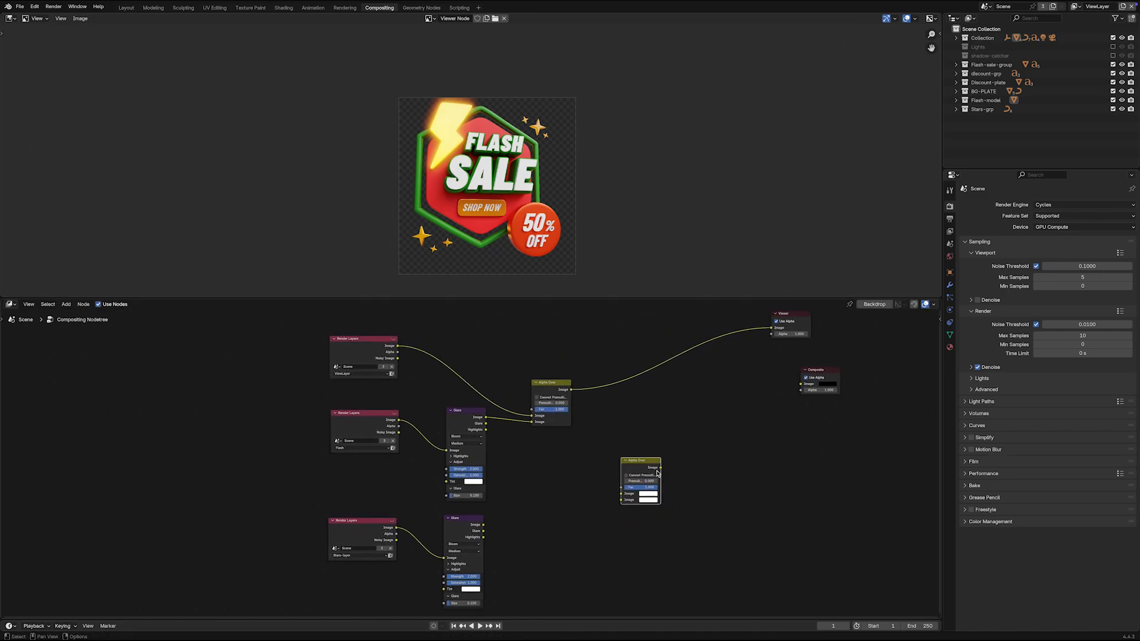
Step: Connect the stars' Glare image and the first Alpha Over's output to the new Alpha Over, and feed its result to the Viewer
left_click_drag(485, 528, 621, 494)
left_click_drag(571, 390, 621, 493)
middle_click_drag(666, 453, 641, 490)
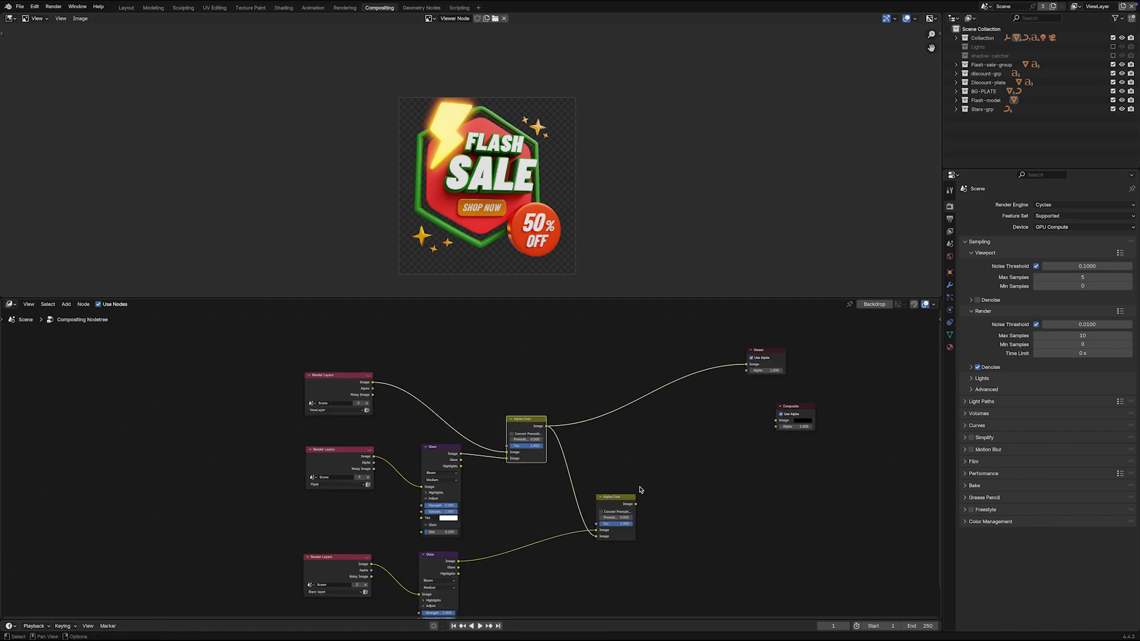
left_click_drag(634, 502, 746, 364)
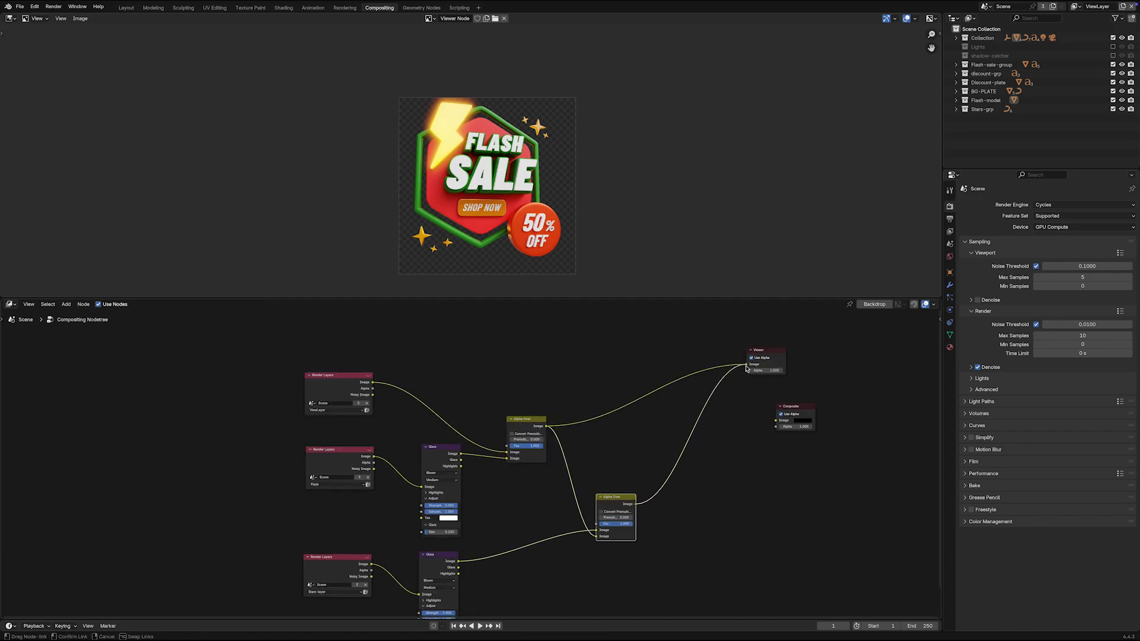
middle_click_drag(656, 445, 693, 409)
left_click_drag(655, 470, 669, 458)
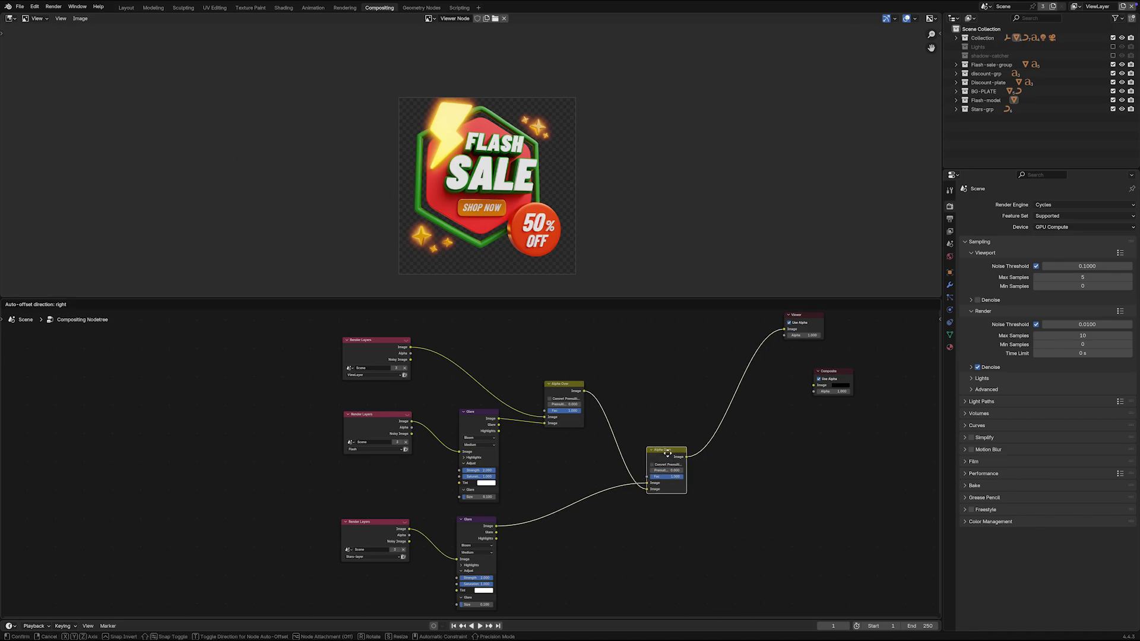
Step: Set both Glare nodes to High quality and raise the stars' Glare strength to 10
left_click(386, 522)
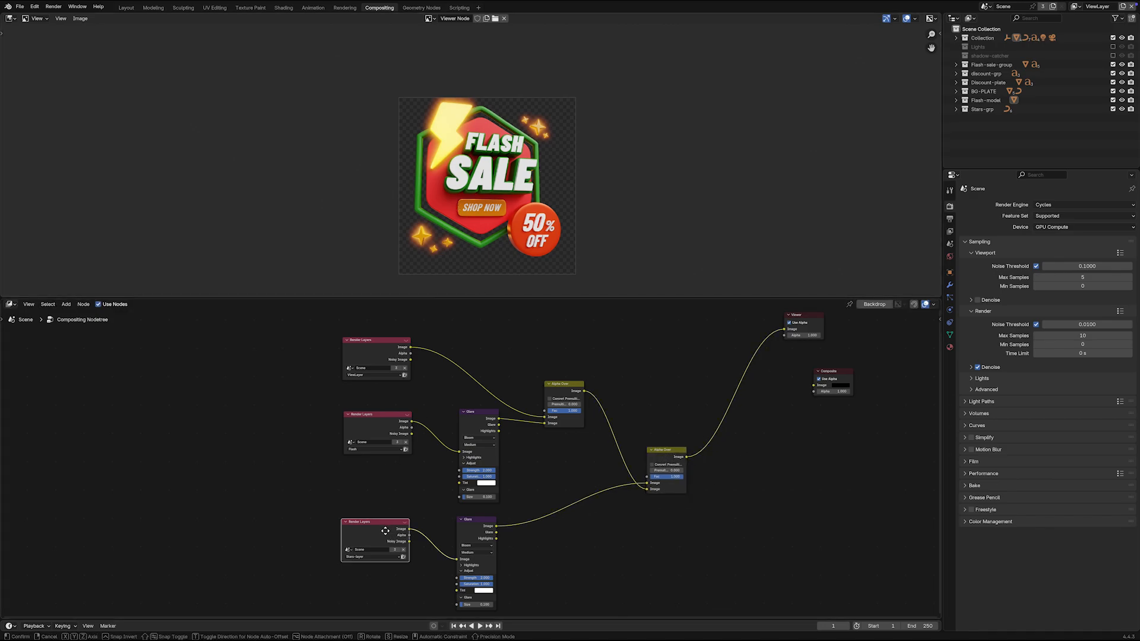
scroll(414, 537, "up", 1)
scroll(434, 518, "up", 1)
middle_click_drag(434, 518, 450, 480)
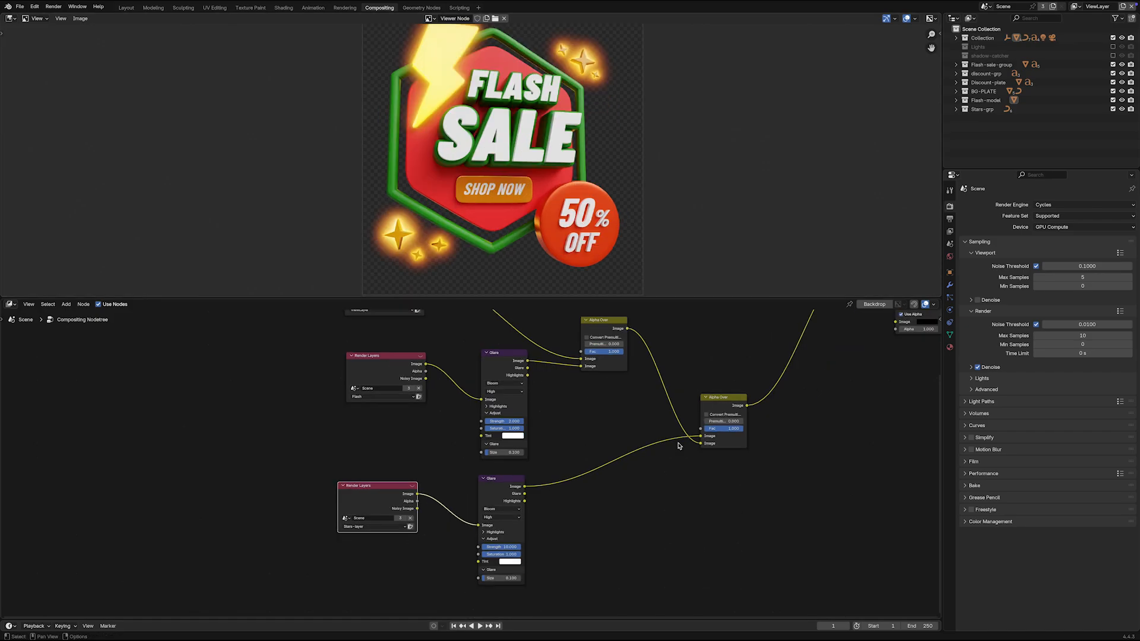
Step: Swap the second Alpha Over's image inputs so the first Alpha Over feeds the first input and the stars' Glare the second
middle_click_drag(680, 445, 679, 447)
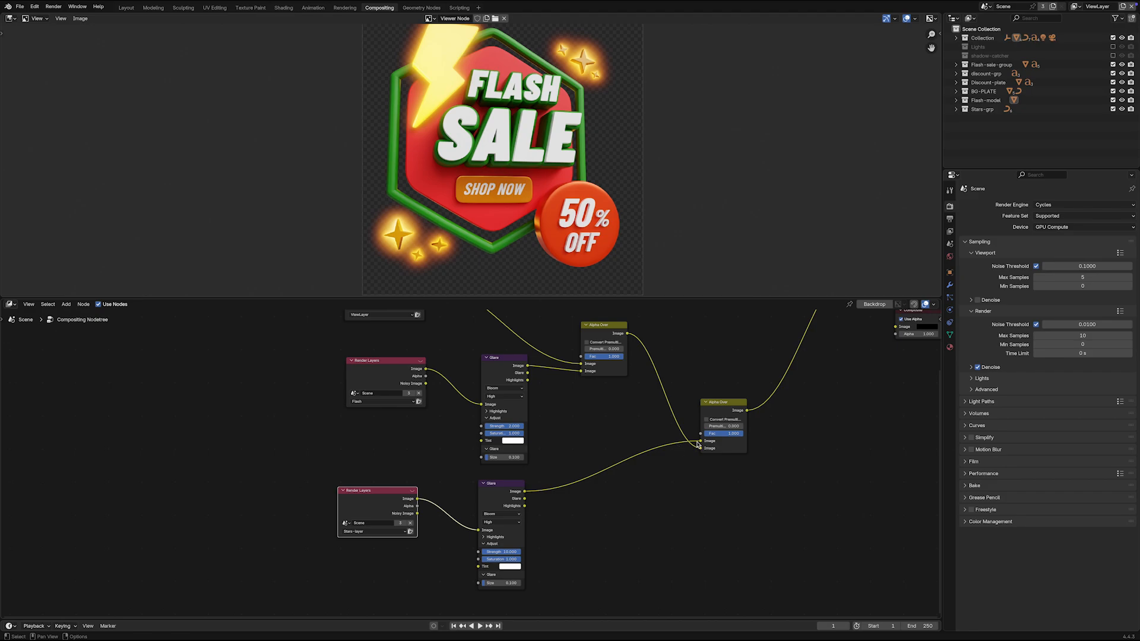
left_click_drag(700, 441, 701, 448)
left_click_drag(628, 334, 701, 441)
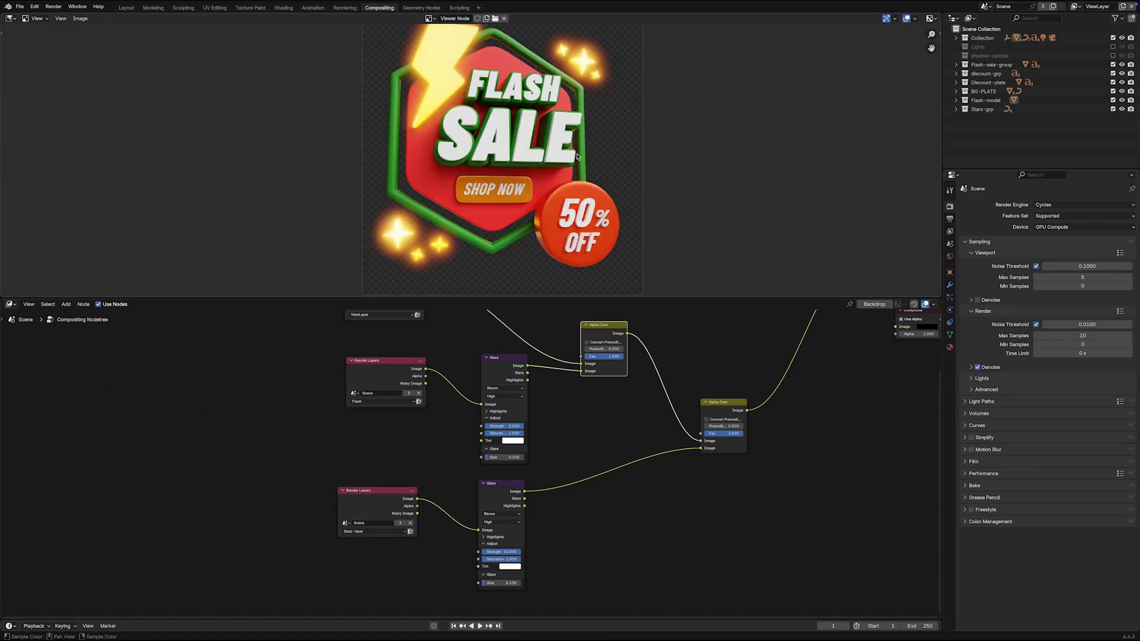
scroll(582, 206, "down", 1)
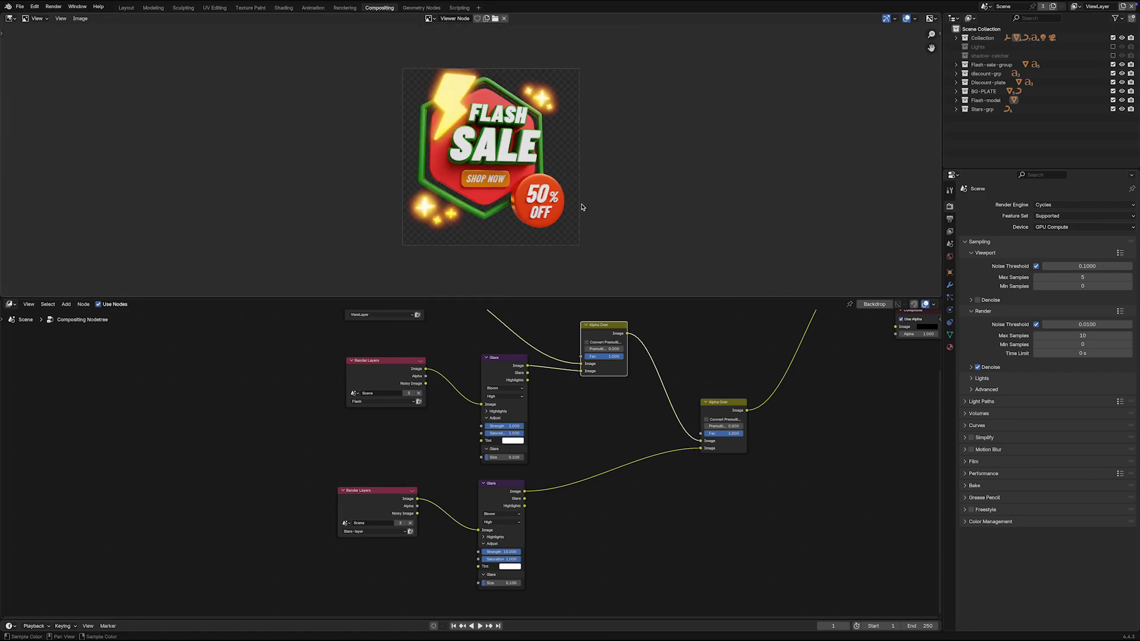
Step: Lower the stars' Glare strength in stages to 5 and finally 2, checking the glow in the preview
scroll(541, 553, "up", 2)
double_click(541, 552)
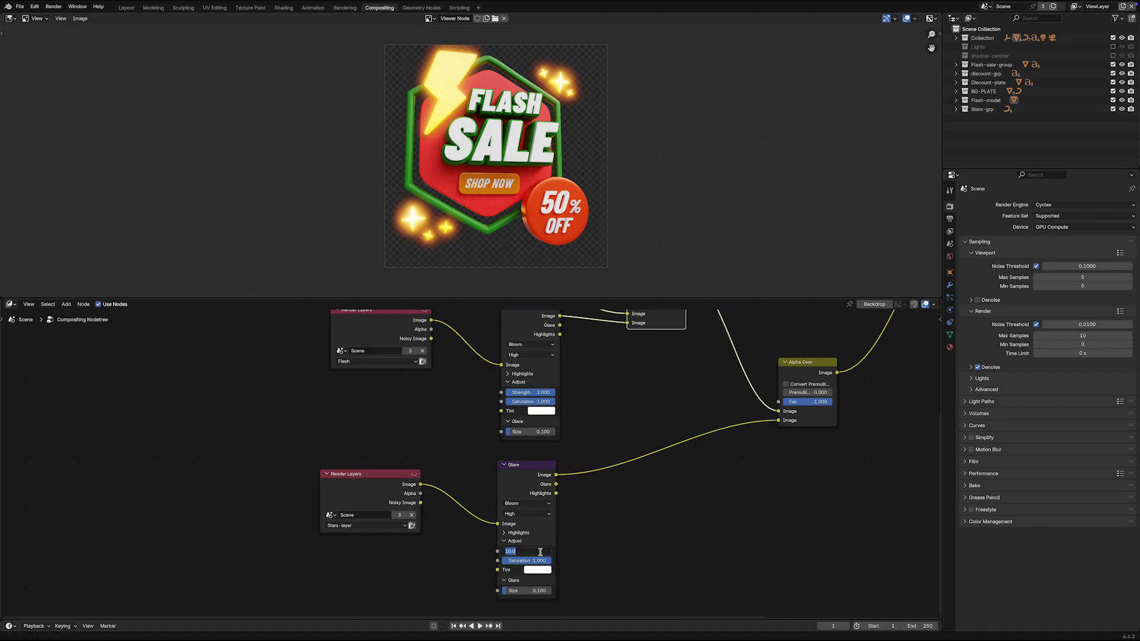
type("5")
key("Return")
double_click(541, 553)
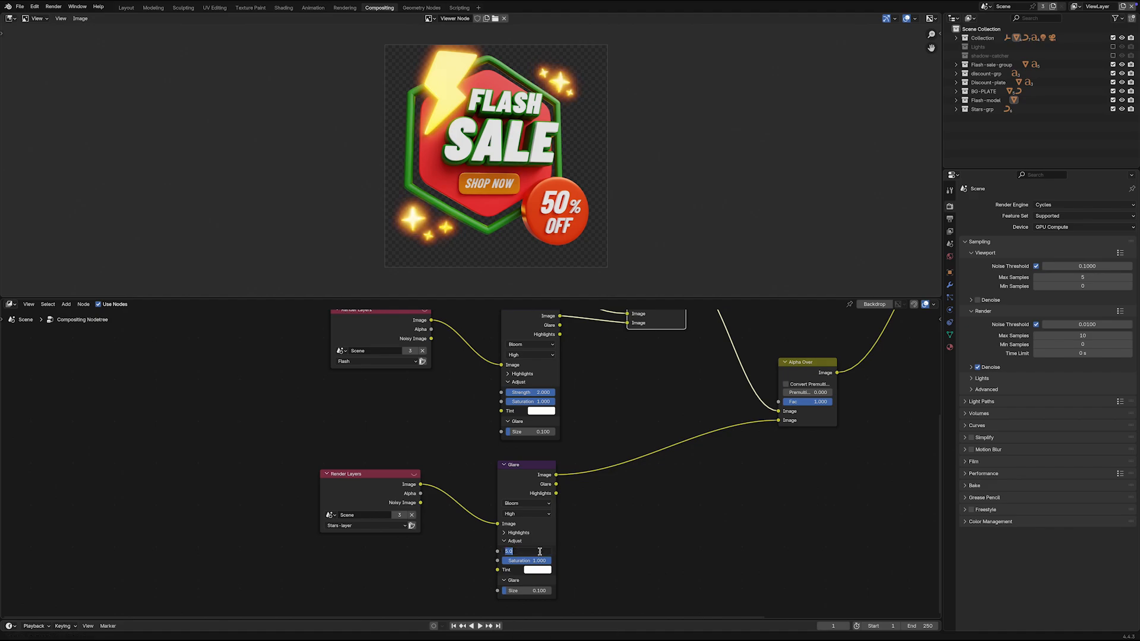
type("2")
key("Return")
scroll(515, 188, "down", 1)
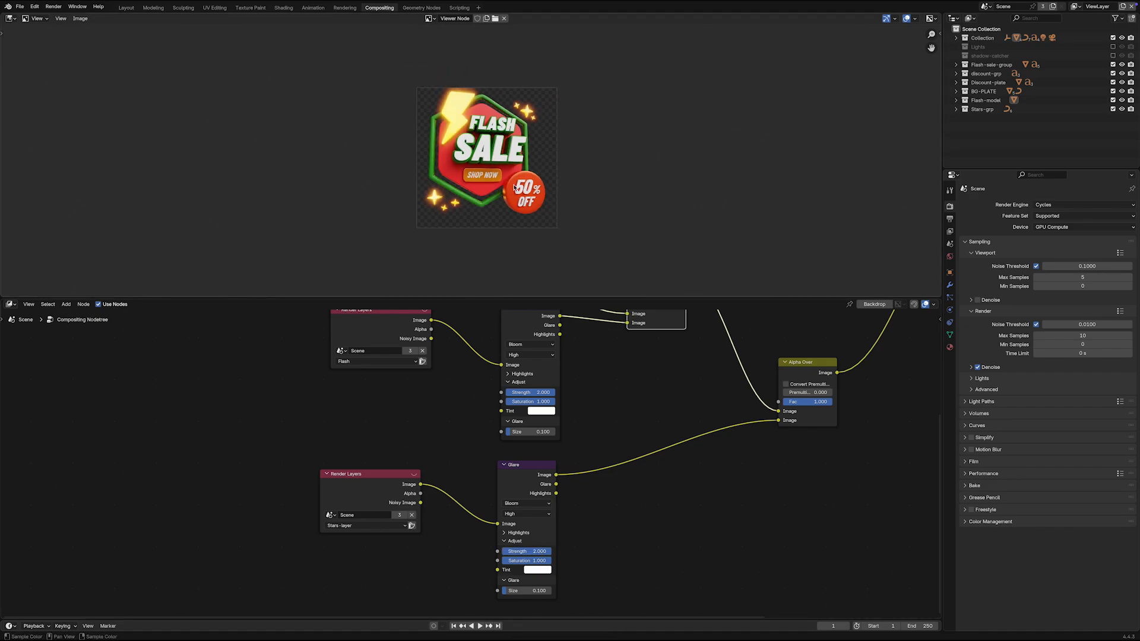
Step: Reposition the two Alpha Over nodes and the lightning bolt's Glare node to tidy the compositing tree
middle_click_drag(500, 180, 487, 206)
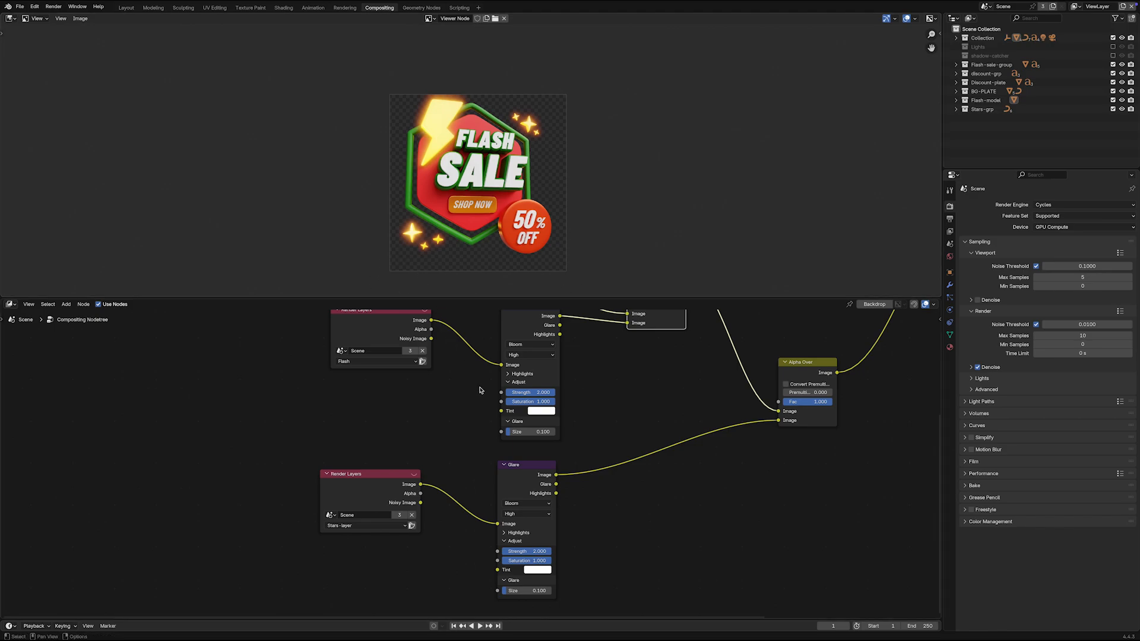
middle_click_drag(576, 387, 511, 417)
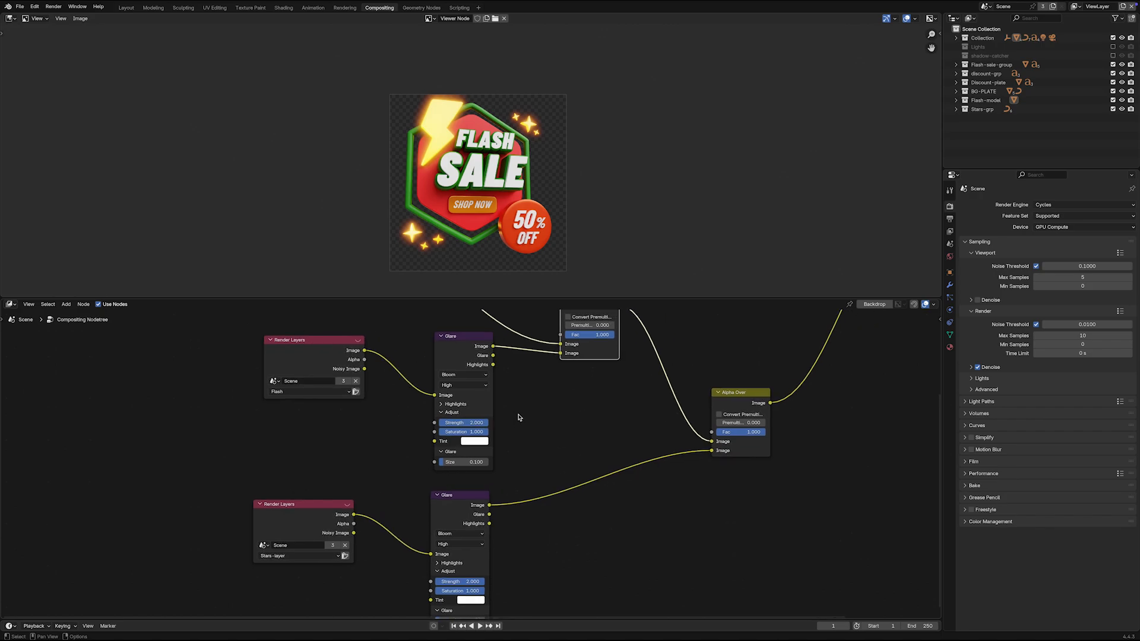
scroll(519, 417, "down", 1)
scroll(550, 422, "down", 1)
middle_click_drag(608, 422, 535, 448)
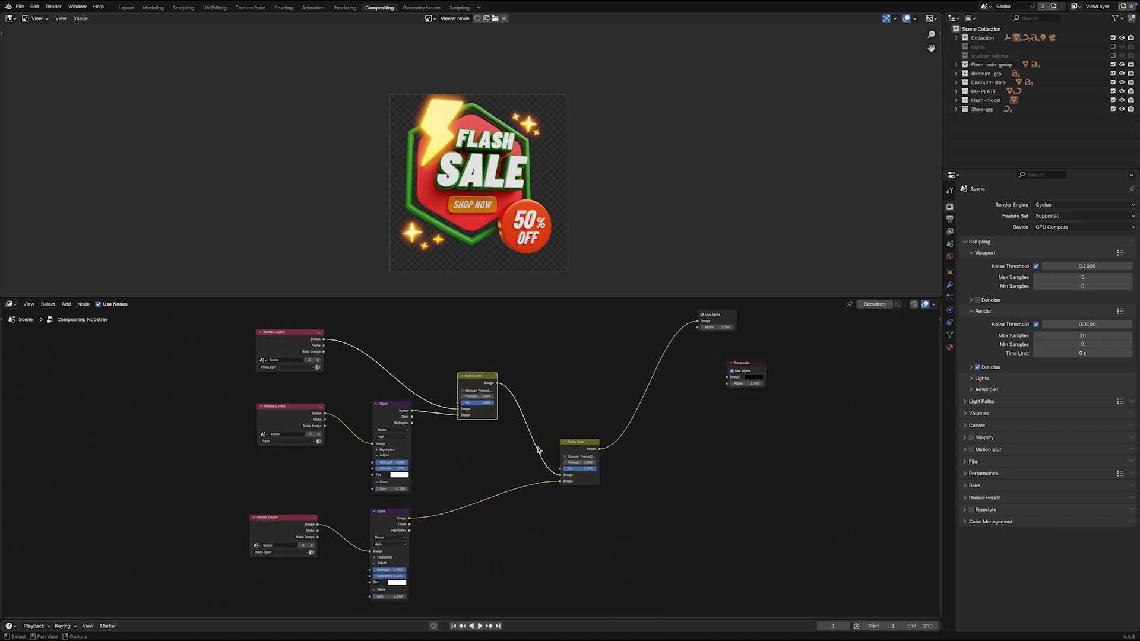
left_click_drag(580, 442, 578, 434)
mouse_move(484, 376)
left_mouse_down()
mouse_move(478, 391)
mouse_move(499, 363)
left_mouse_up()
left_click_drag(578, 435, 577, 406)
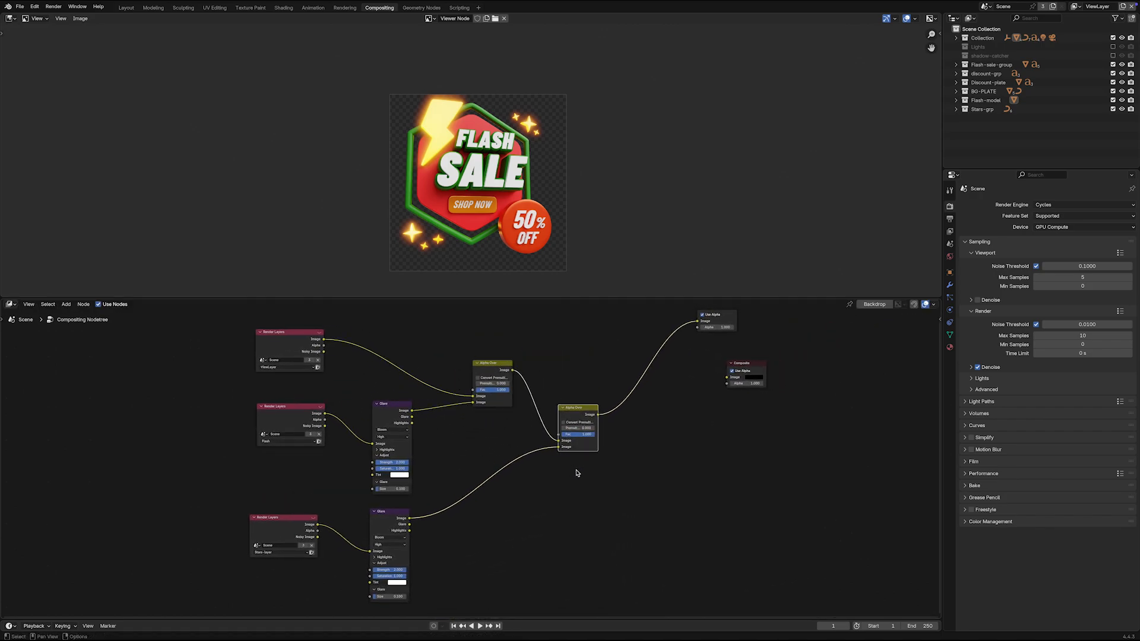
middle_click_drag(488, 490, 506, 477)
left_click_drag(413, 399, 400, 386)
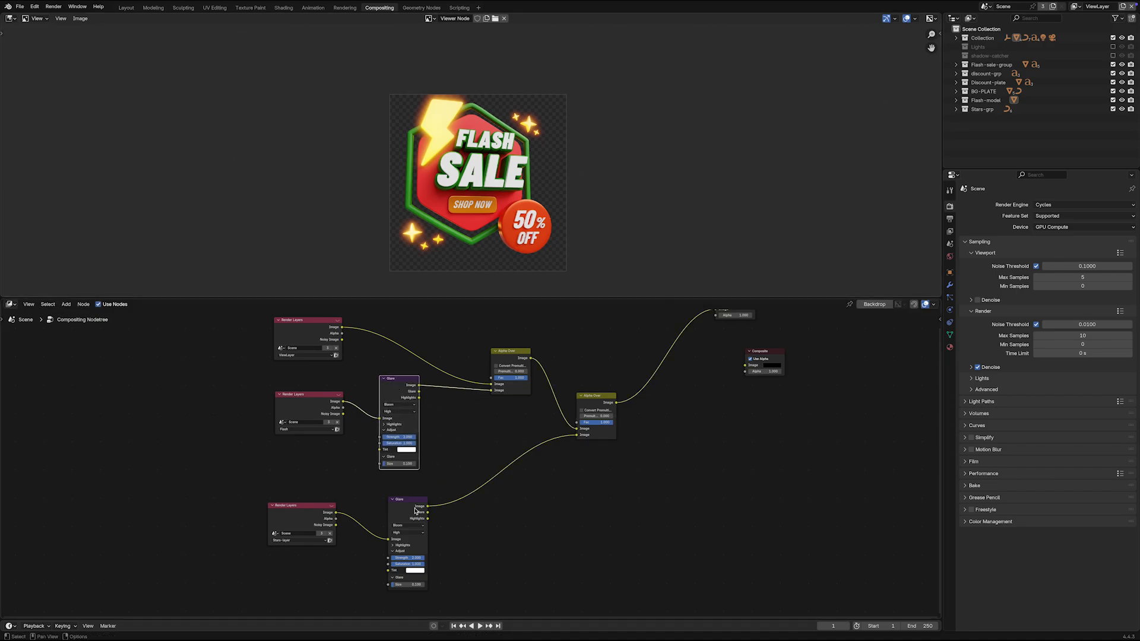
Step: Duplicate the stars' Render Layers and Glare nodes below the originals and set the copied Render Layers node to the discount layer
middle_click_drag(474, 510, 471, 489)
scroll(471, 489, "up", 3)
scroll(471, 489, "down", 3)
middle_click_drag(555, 491, 549, 447)
left_click(342, 447)
left_click_drag(306, 436, 431, 507)
key("shift+d")
left_click(435, 571)
scroll(434, 572, "up", 3)
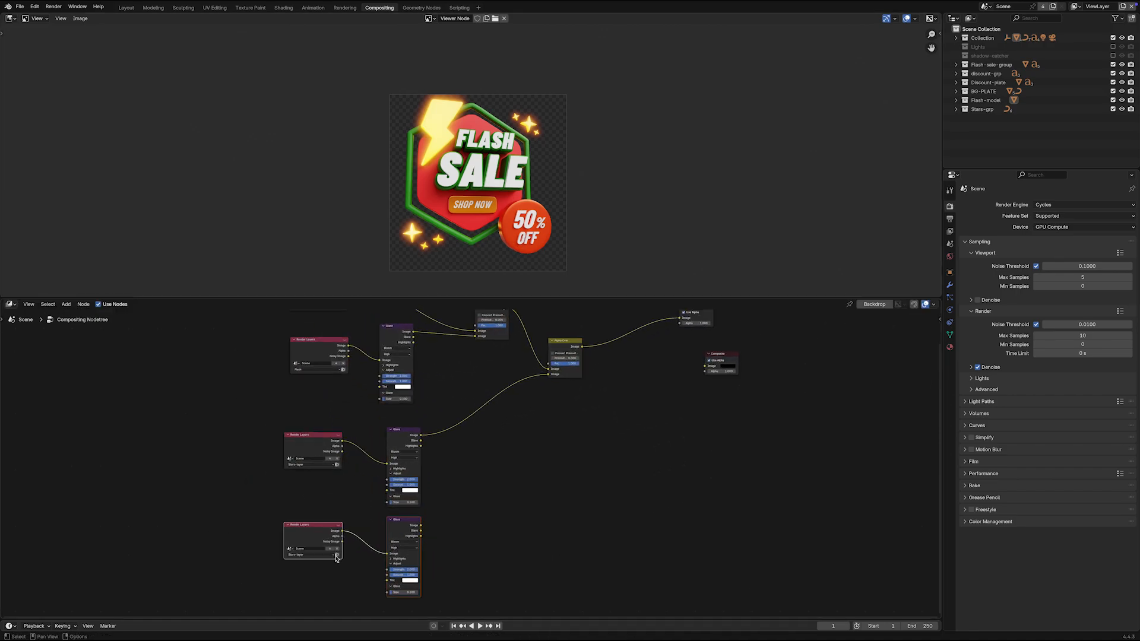
left_click(327, 555)
left_click(307, 588)
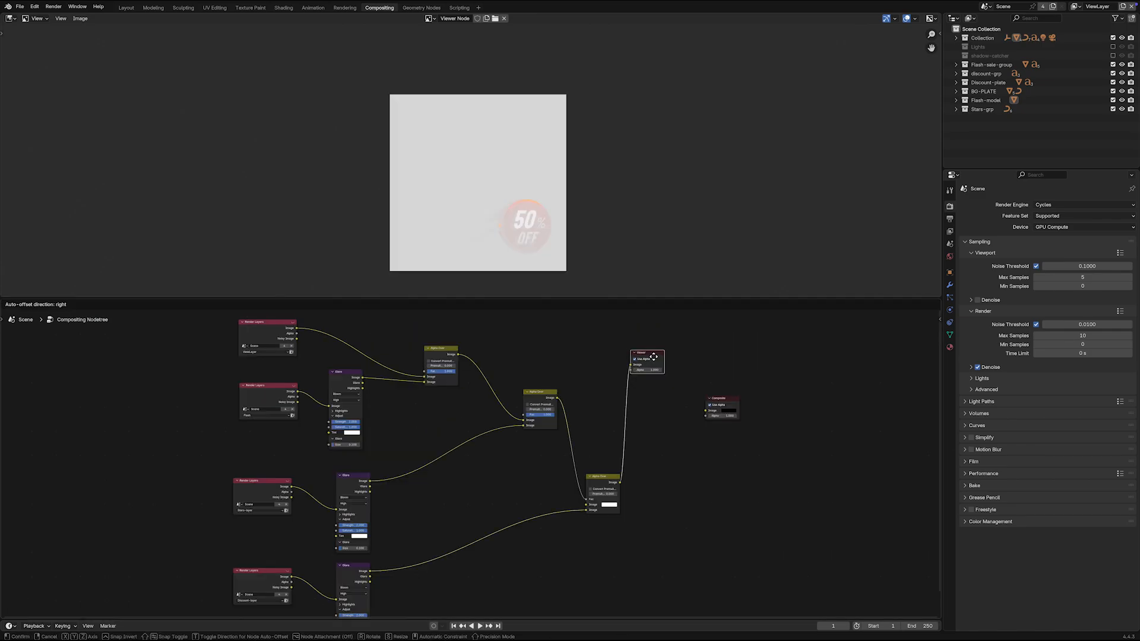
Step: Connect the second Alpha Over's output to the first image input of the new Alpha Over that takes the discount layer's Glare
scroll(623, 440, "up", 2)
left_click_drag(588, 374, 629, 520)
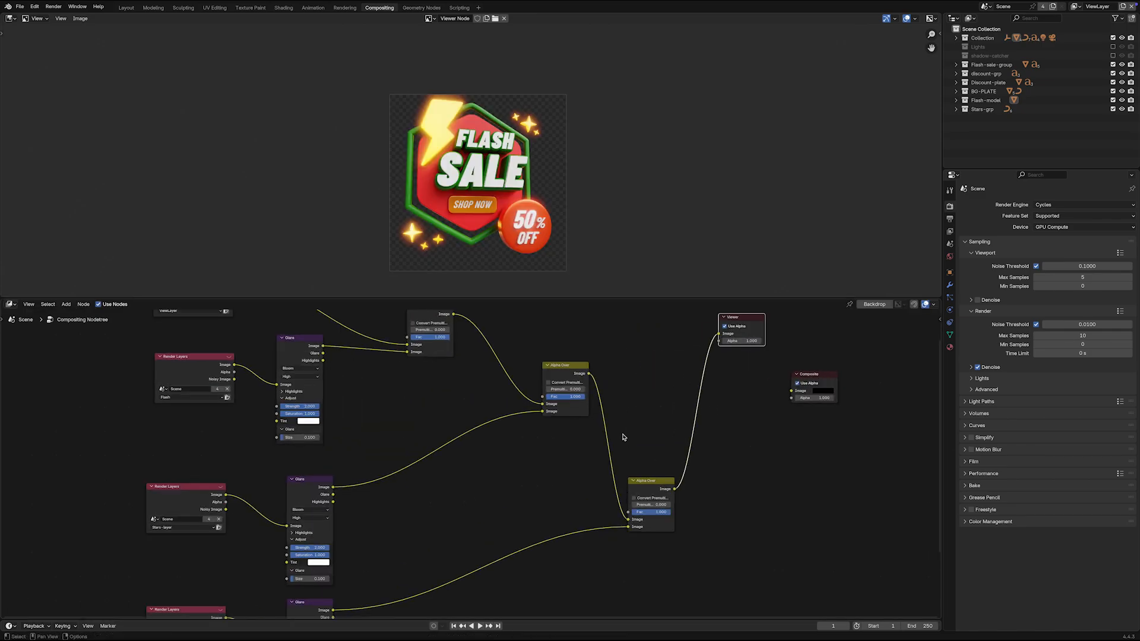
Step: Try swapping the third Alpha Over's image inputs so the discount layer's Glare feeds the first and the second Alpha Over the second
middle_click_drag(501, 505, 529, 440)
scroll(529, 440, "down", 2)
left_click_drag(630, 457, 630, 464)
left_click_drag(378, 536, 630, 457)
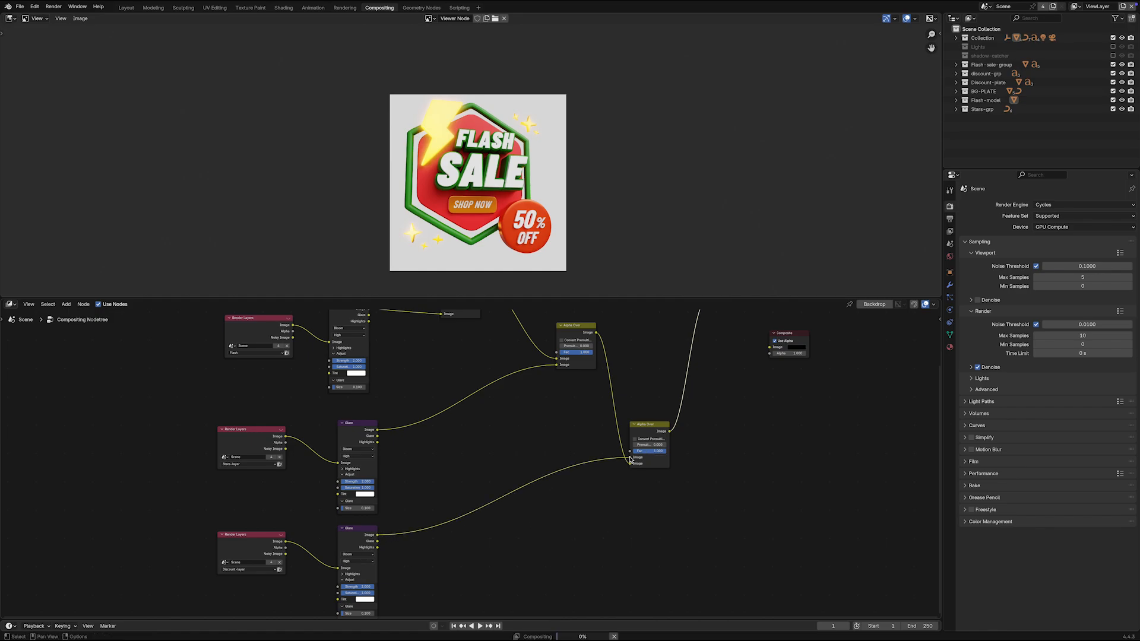
middle_click_drag(468, 490, 520, 456)
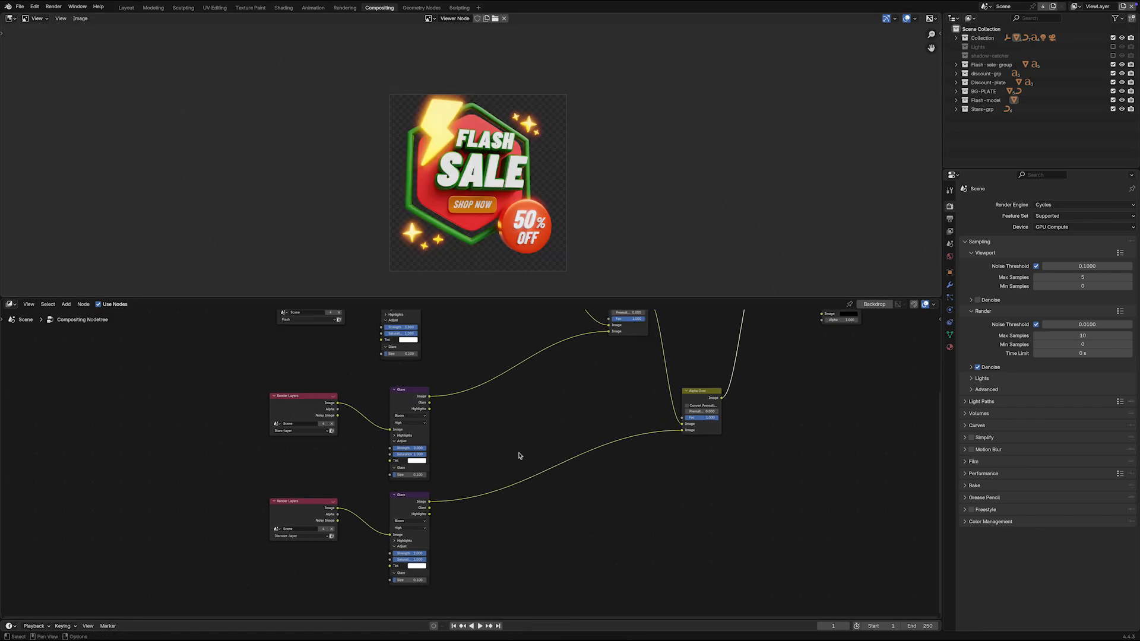